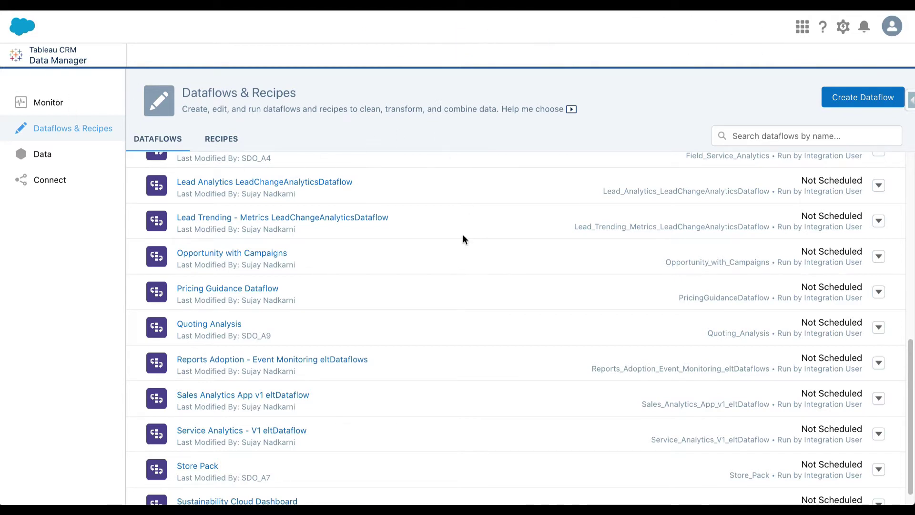
Find the Service Analytics - V1 eltDataflow in the dataflow list and open it
scroll(448, 270, up, 4)
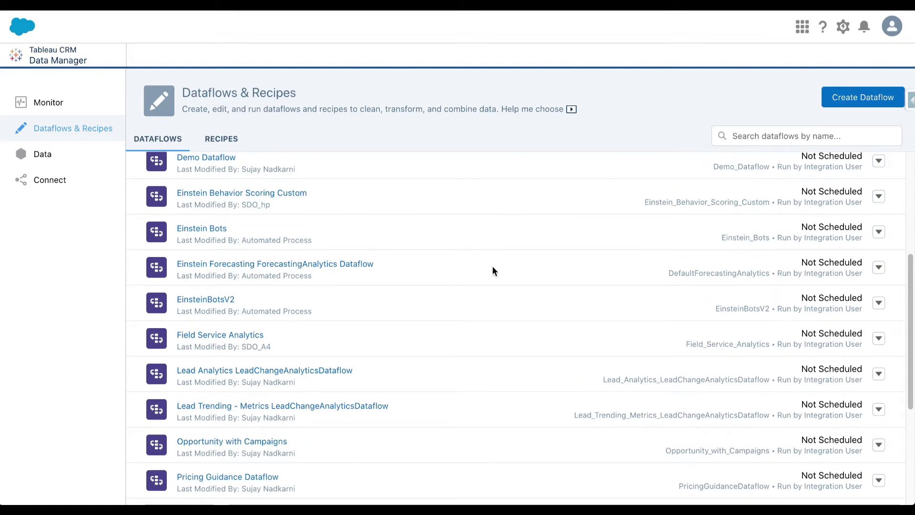
scroll(493, 268, down, 3)
scroll(511, 273, down, 2)
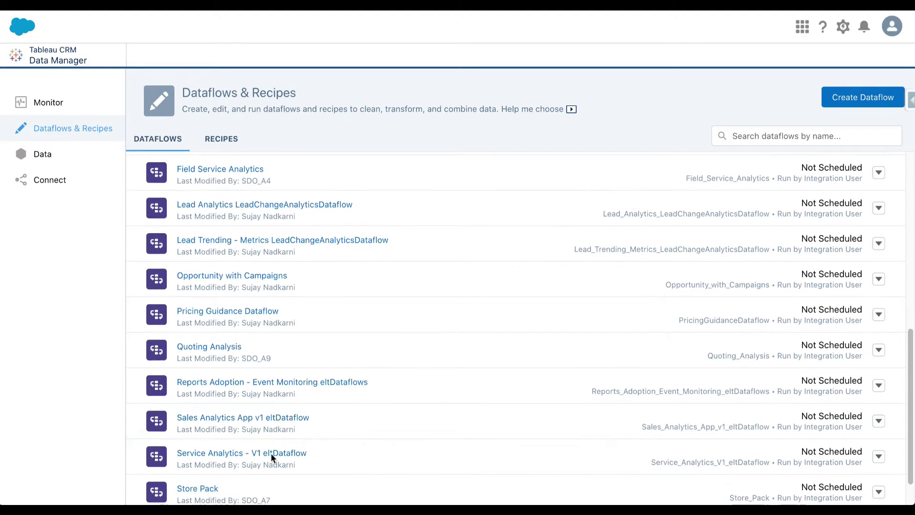
click(278, 452)
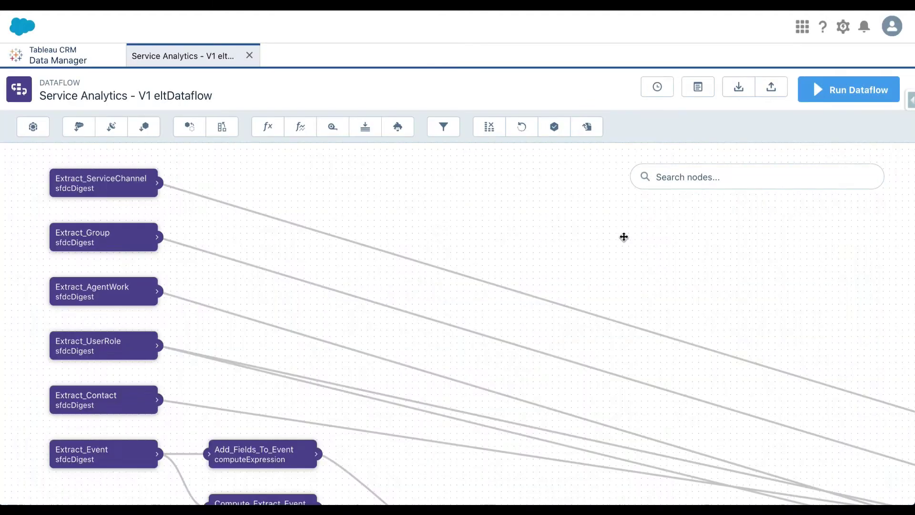
Locate the Extract_Opportunity node in the dataflow and review its source object and extracted fields
scroll(615, 280, down, 2)
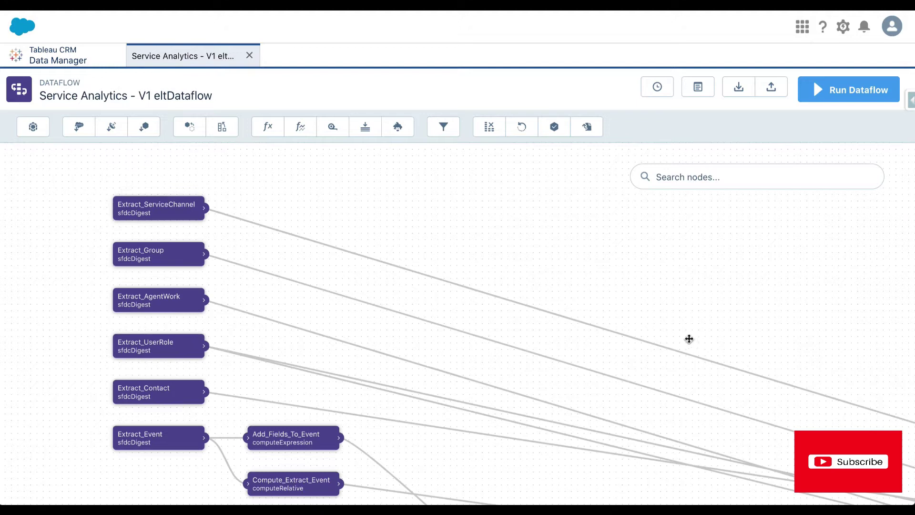
drag(689, 325, 670, 268)
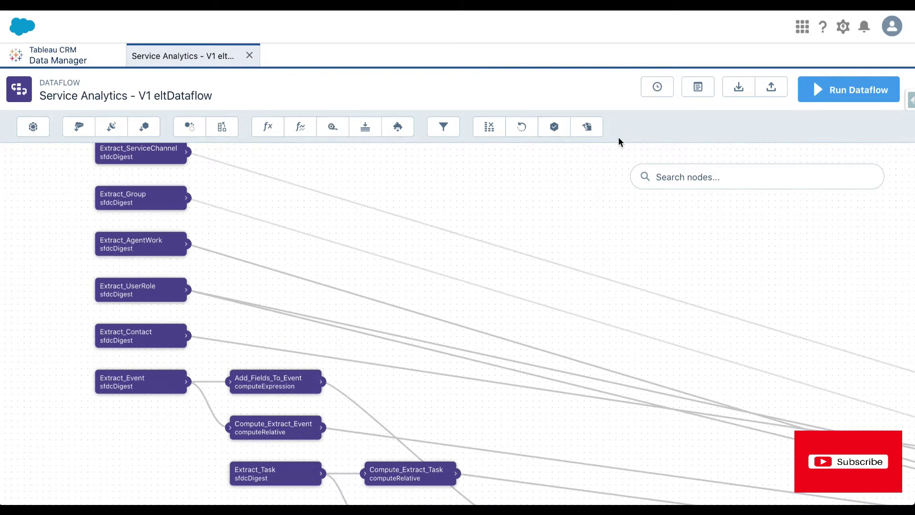
drag(510, 214, 513, 253)
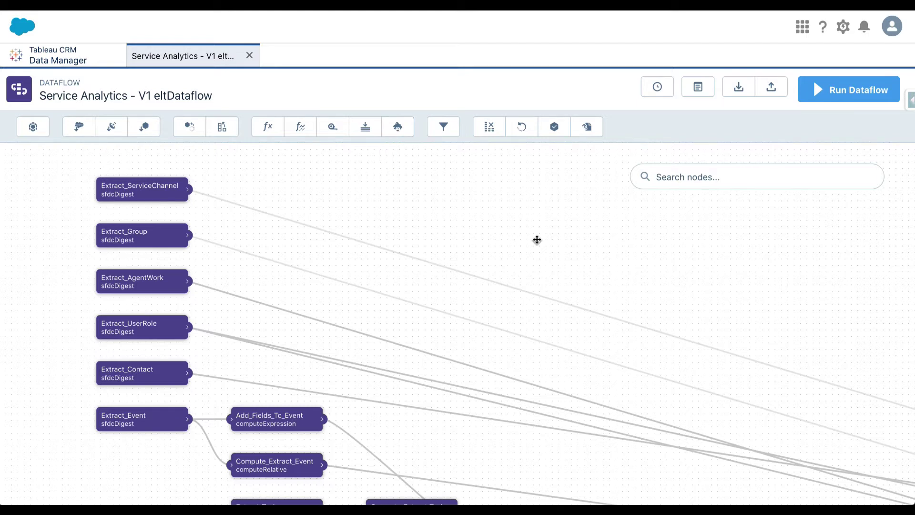
drag(692, 295, 646, 201)
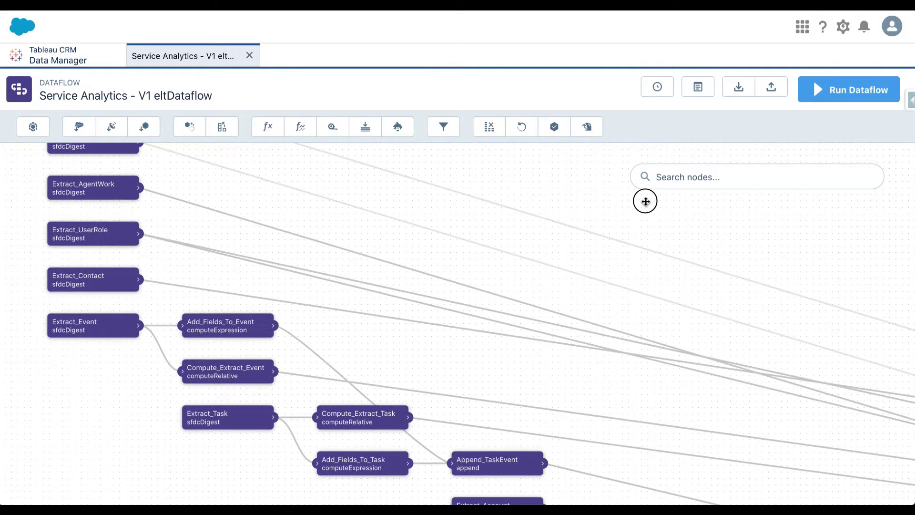
drag(644, 412, 395, 239)
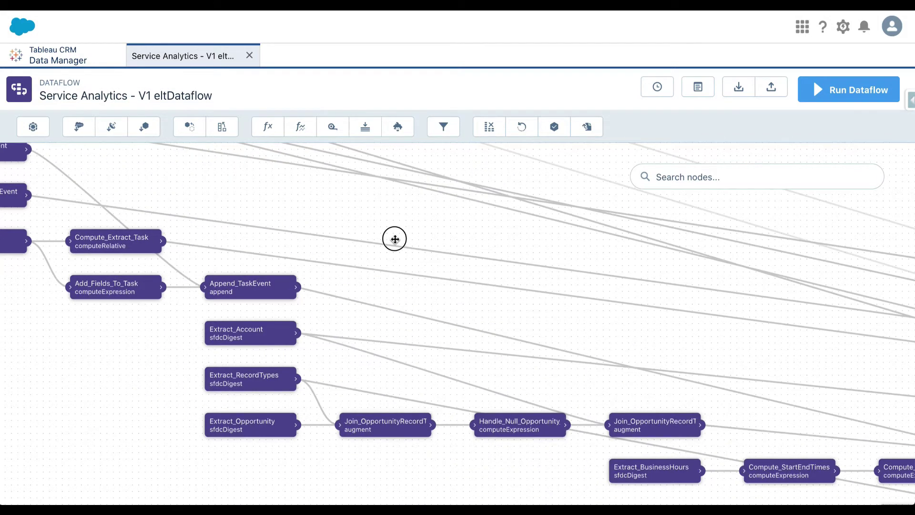
drag(591, 370, 592, 276)
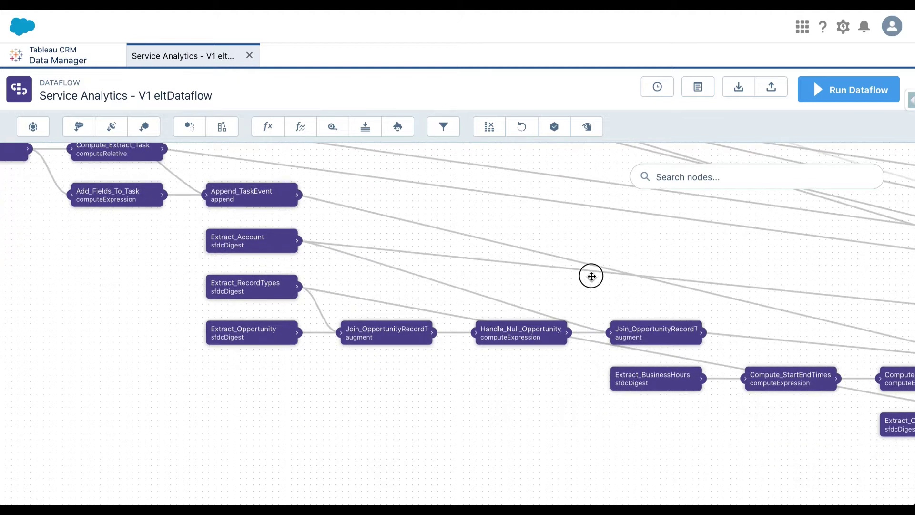
click(246, 339)
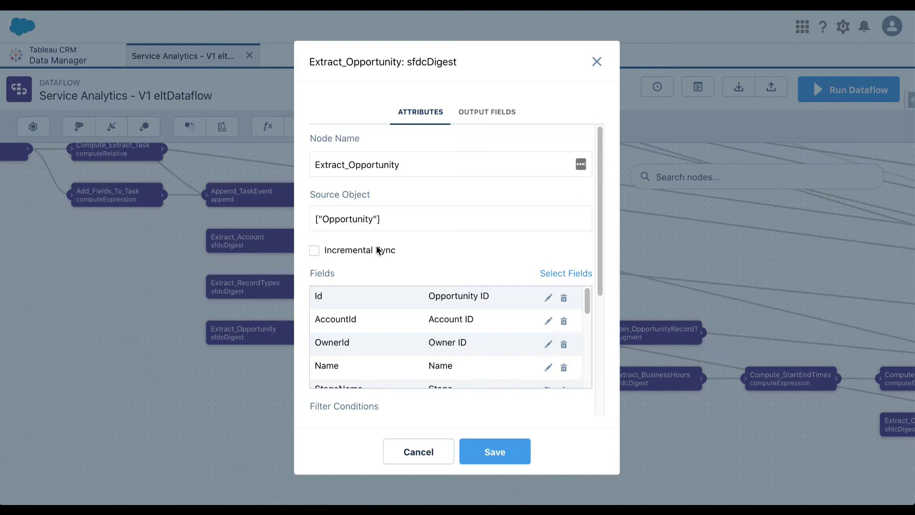
scroll(382, 293, down, 1)
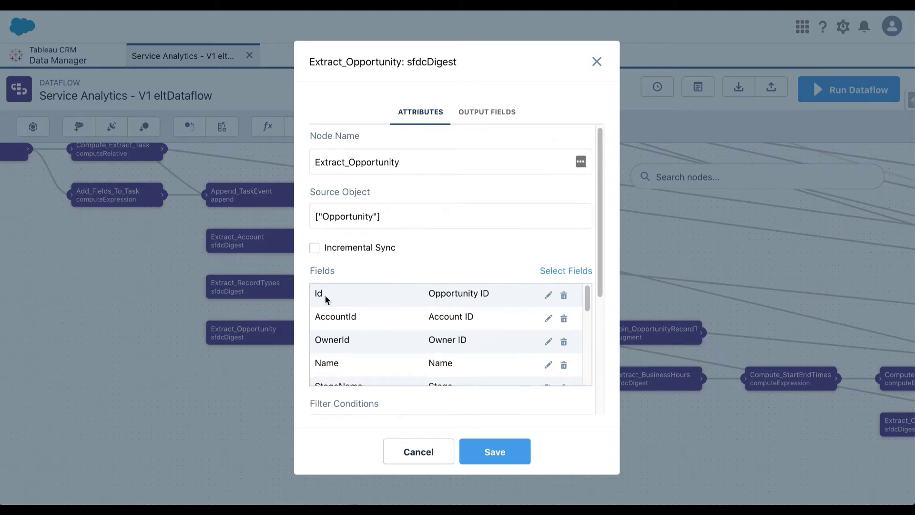
scroll(420, 347, down, 2)
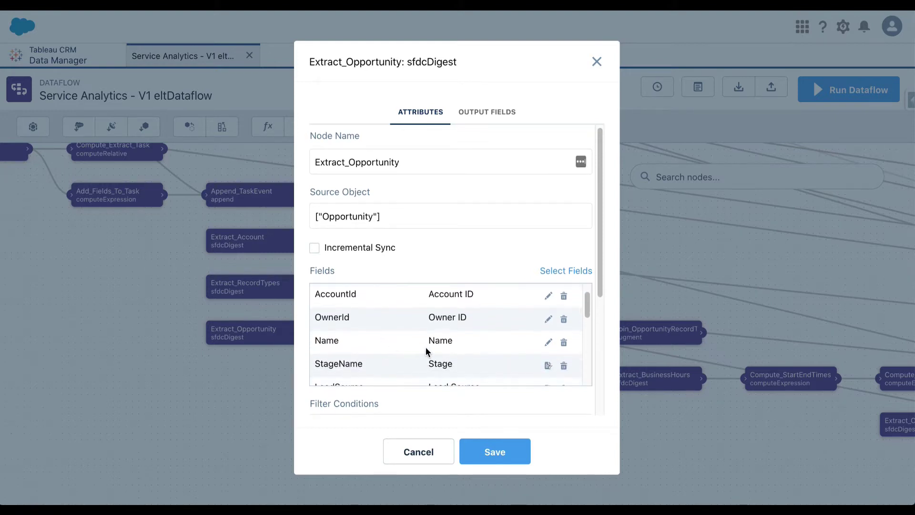
scroll(482, 345, down, 3)
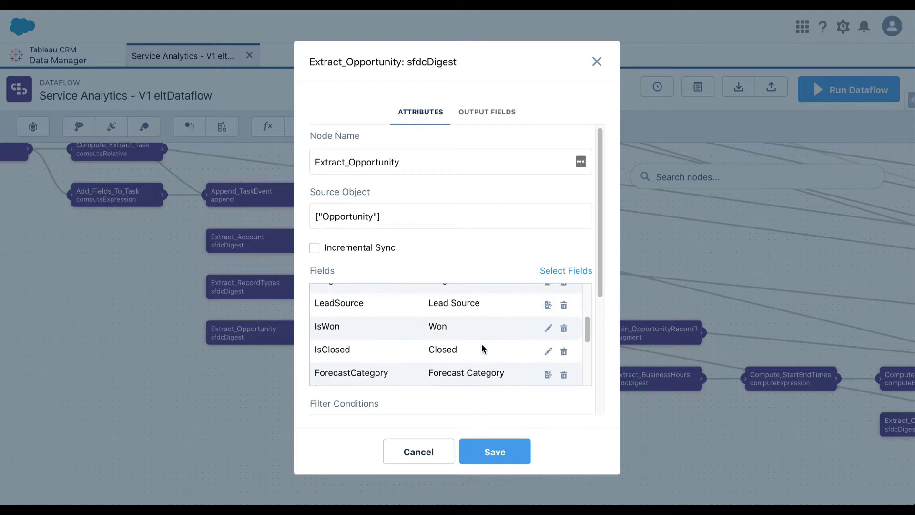
Browse the fields available for selection in the Extract_Opportunity node, leaving it without saving
click(574, 274)
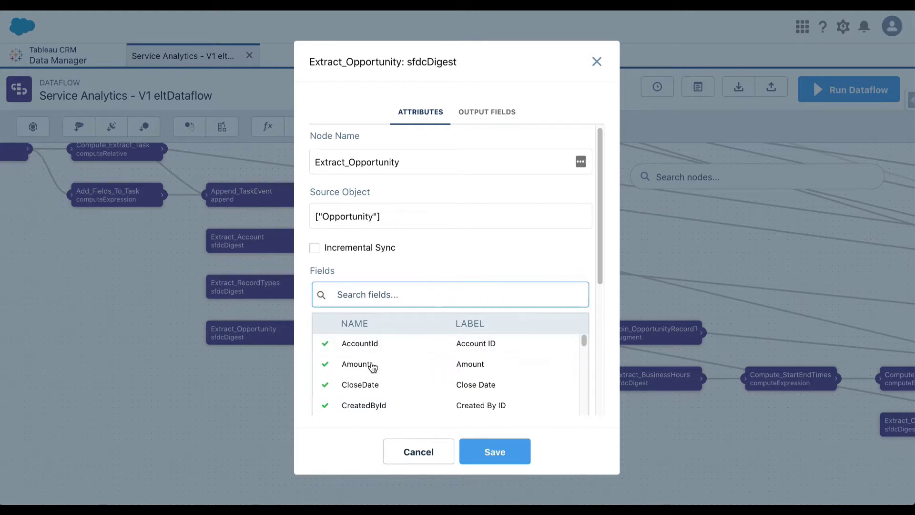
scroll(390, 311, down, 1)
scroll(445, 353, down, 10)
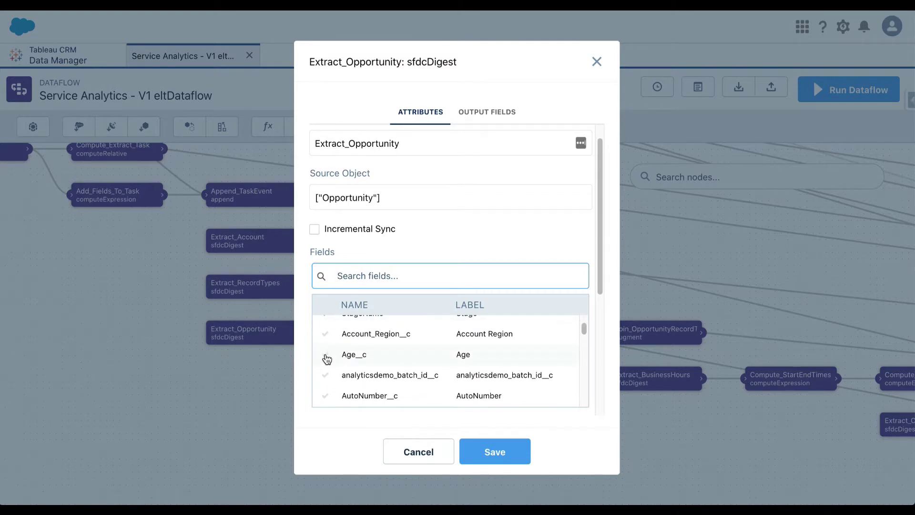
scroll(367, 391, down, 1)
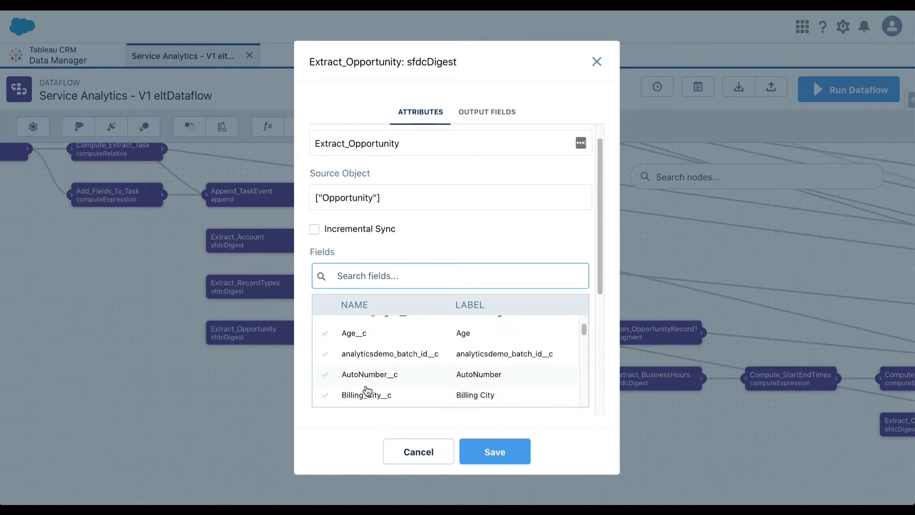
scroll(362, 387, down, 1)
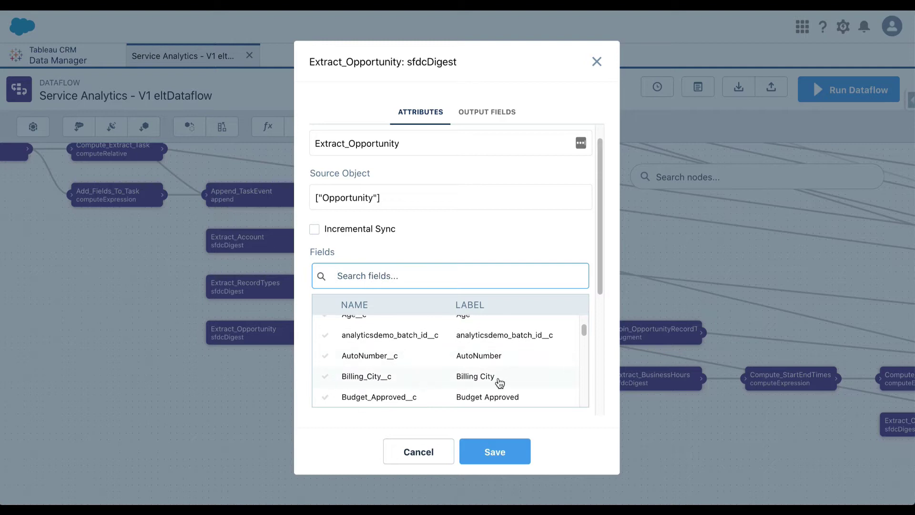
click(438, 452)
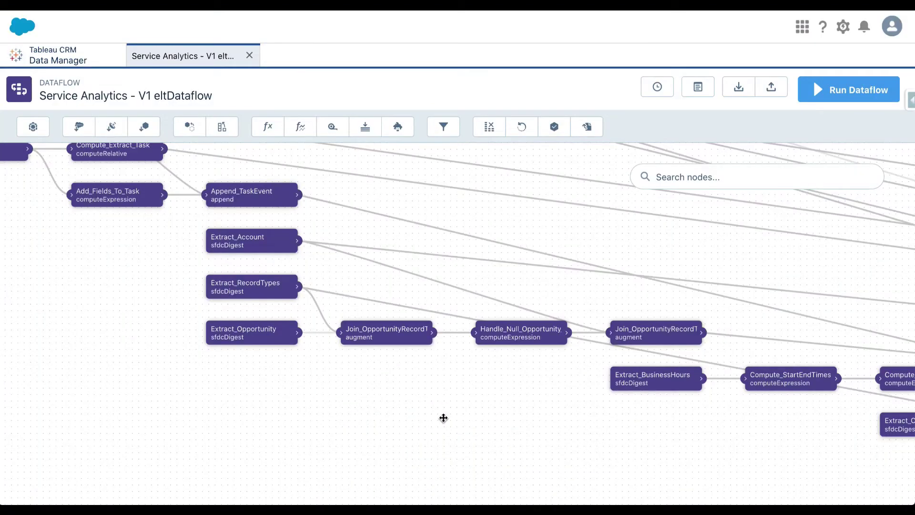
Review the Join_OpportunityRecordType augment node's sources, keys, relationship, right fields and operation, and close it without saving
click(380, 335)
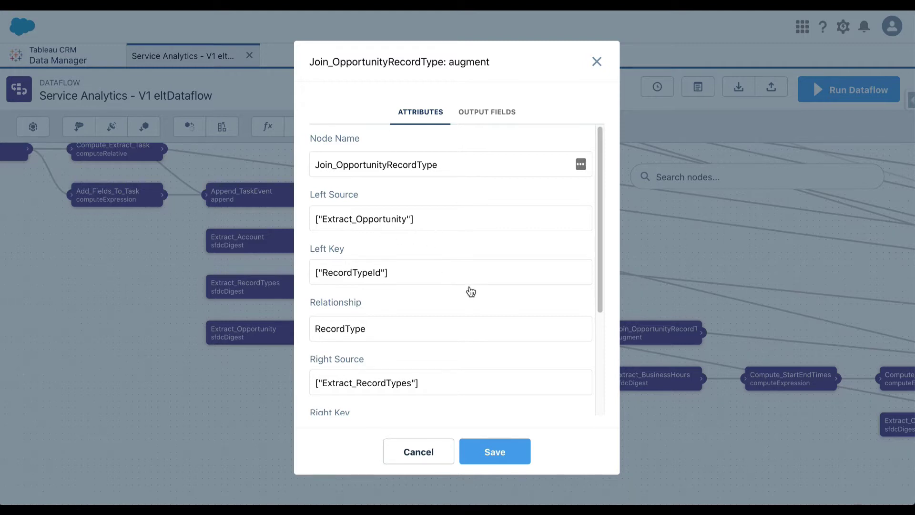
scroll(471, 290, down, 1)
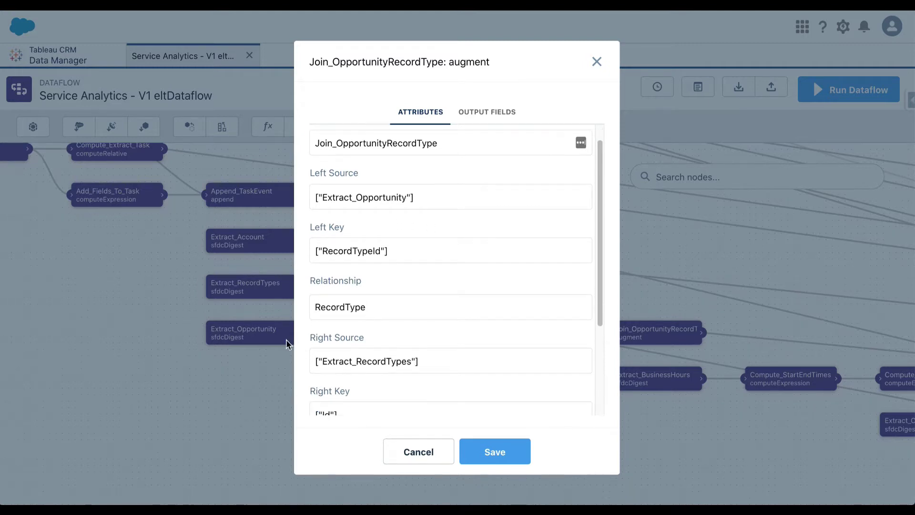
click(410, 450)
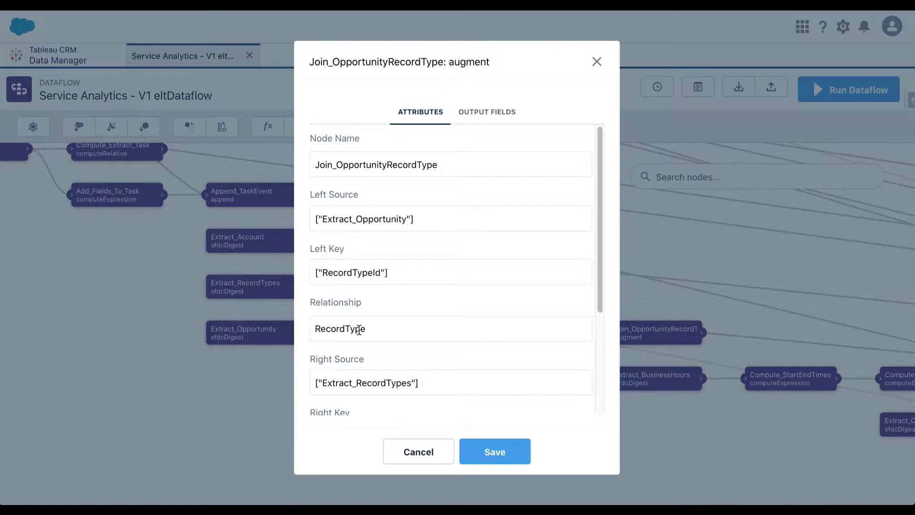
click(376, 334)
scroll(405, 287, down, 3)
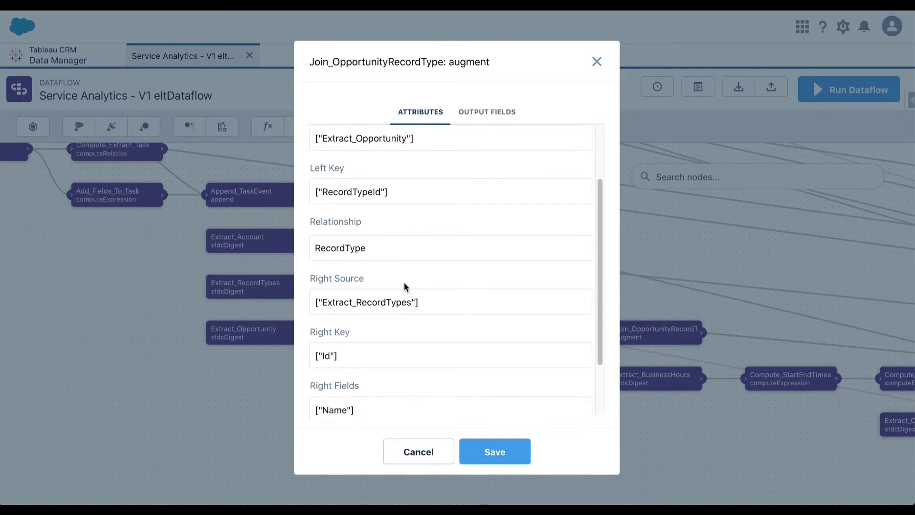
scroll(376, 350, down, 2)
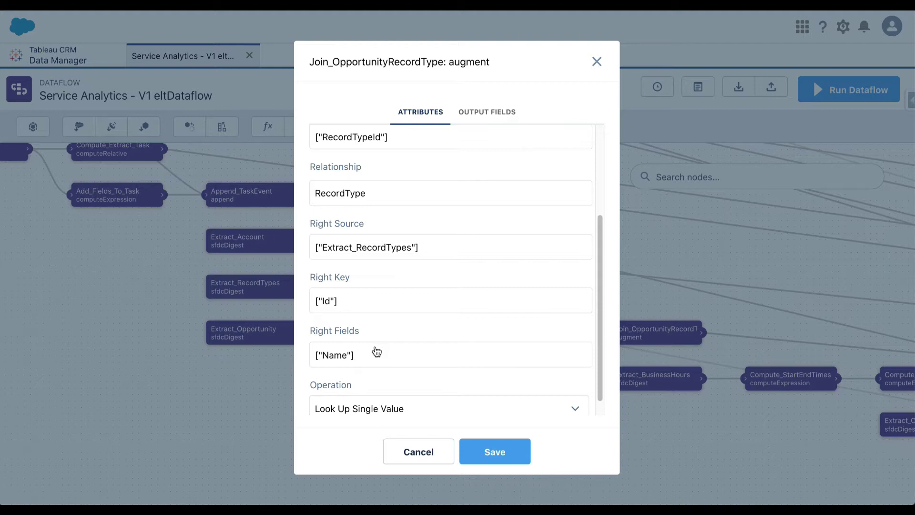
click(412, 444)
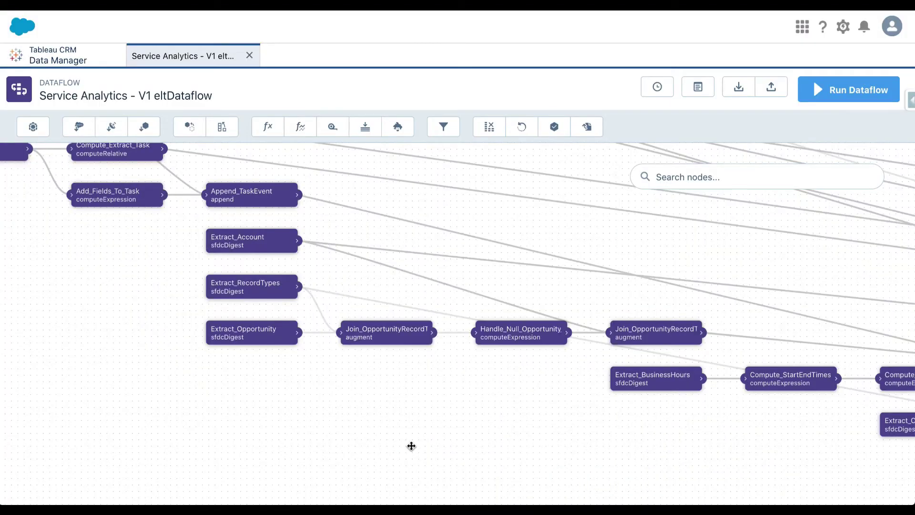
Inspect the SAQL expression of the RecordTypeName computed field in the Handle_Null_Opportunity_RecordType node, and leave without saving
click(511, 340)
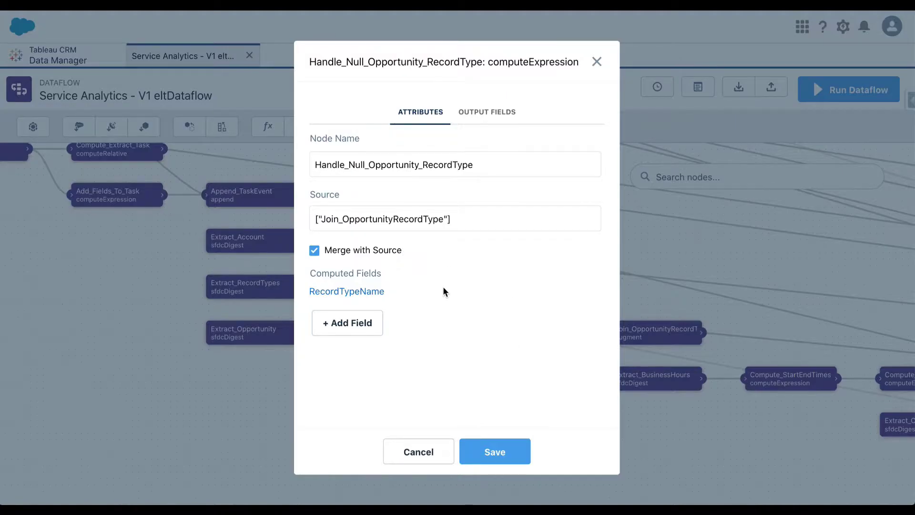
click(368, 296)
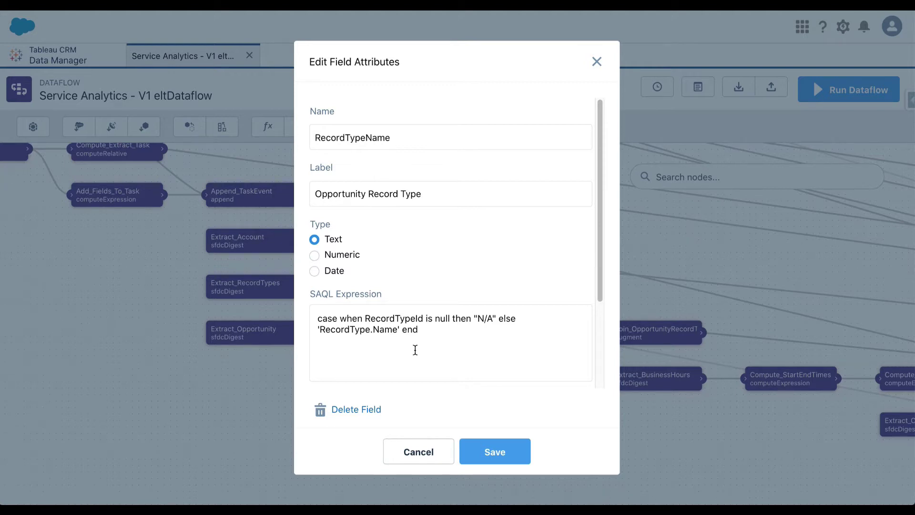
click(416, 450)
click(416, 450)
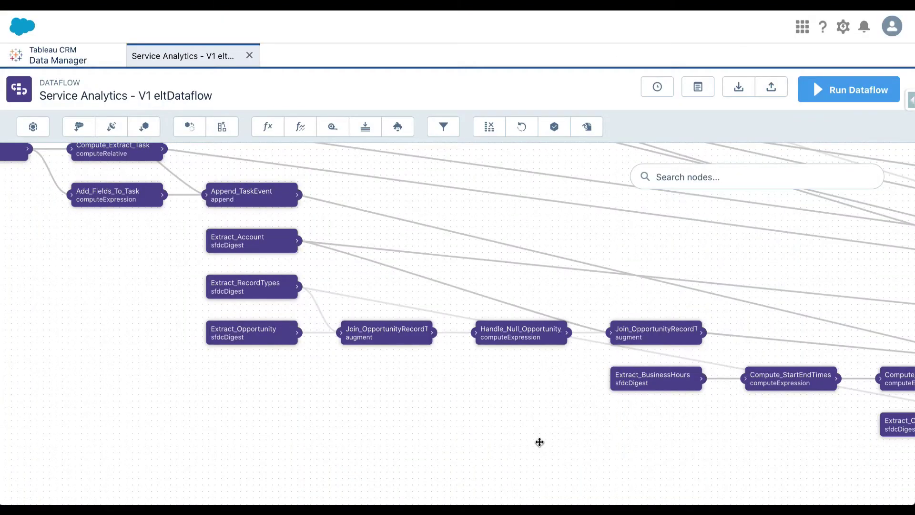
Review the Join_OpportunityRecordTypeAccount augment node's sources, keys, relationship, right fields and operation, and close it without saving
drag(539, 441, 465, 424)
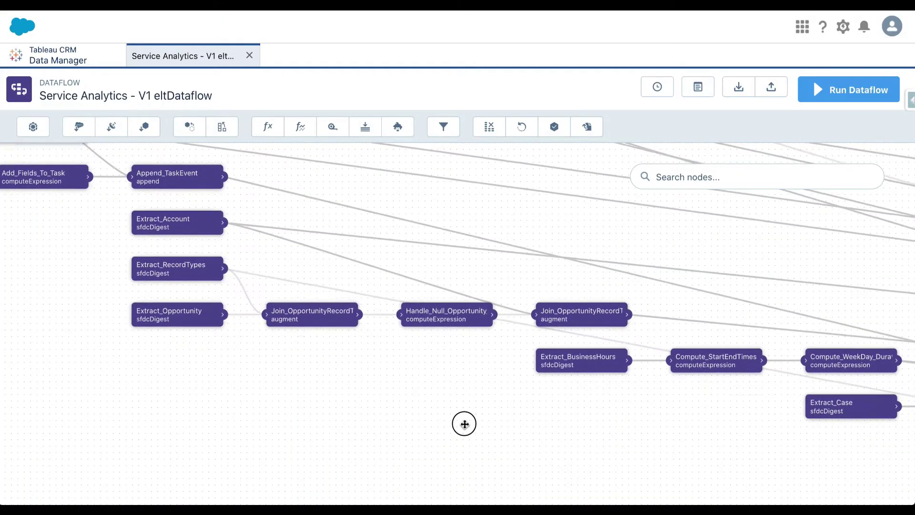
click(575, 316)
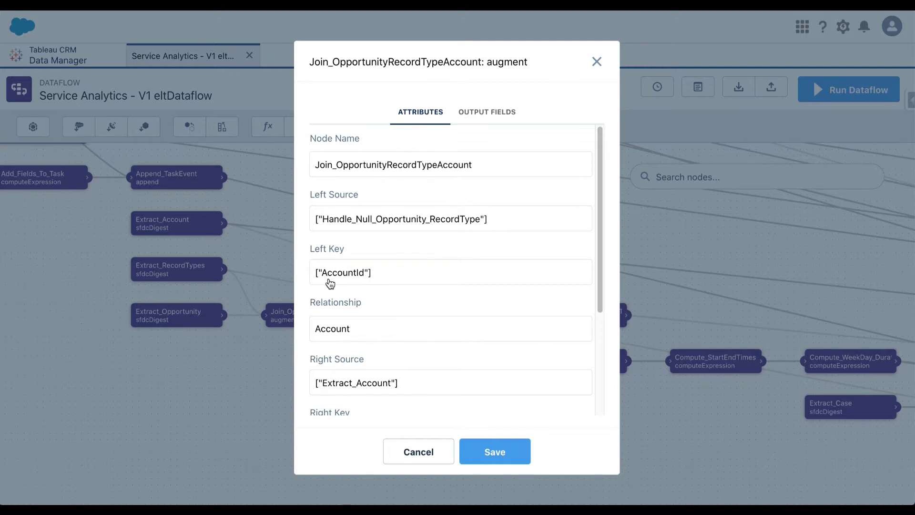
scroll(364, 305, down, 2)
scroll(365, 307, down, 1)
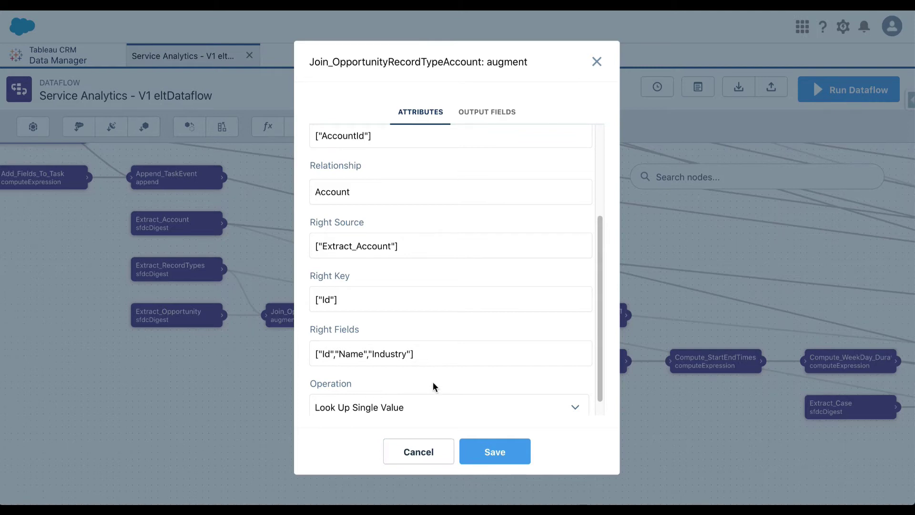
scroll(433, 381, up, 1)
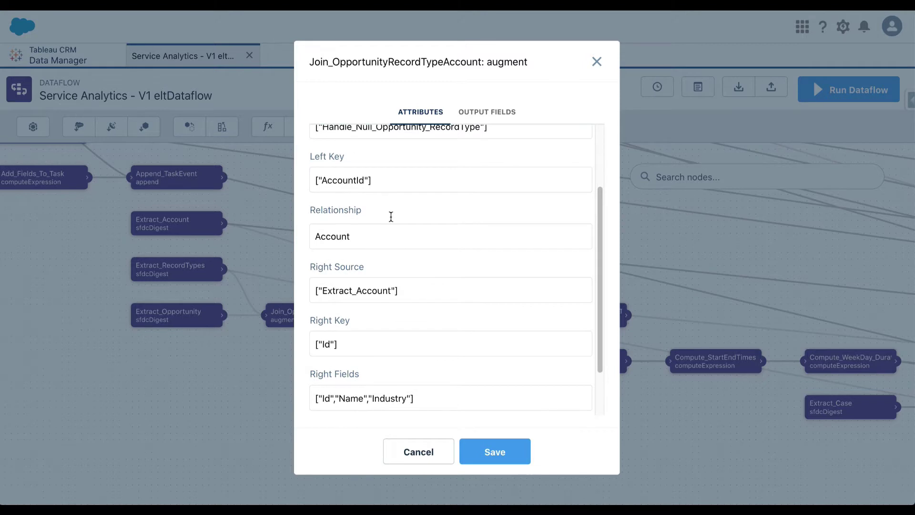
scroll(362, 209, down, 1)
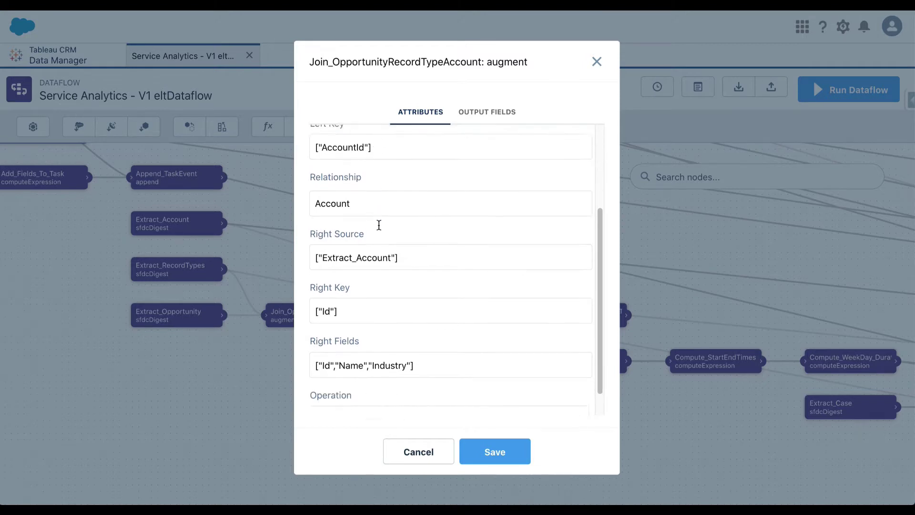
scroll(357, 284, down, 1)
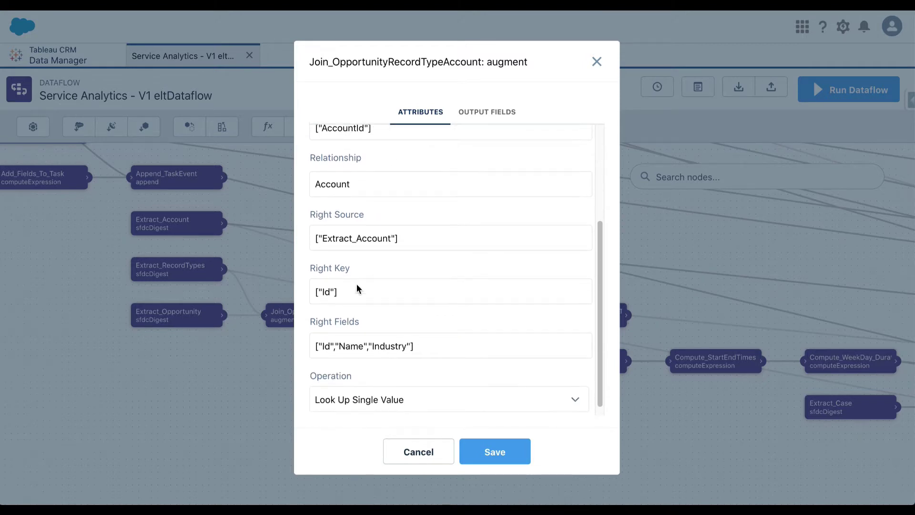
scroll(406, 317, down, 1)
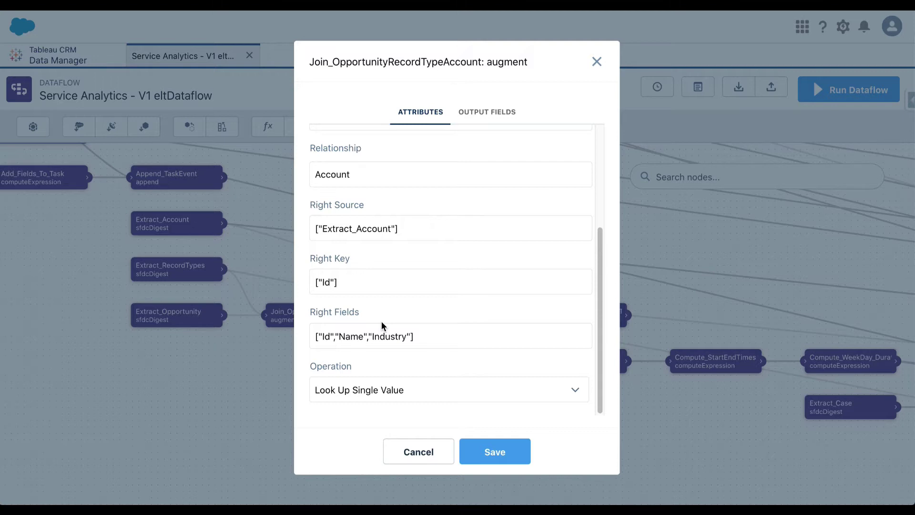
click(415, 450)
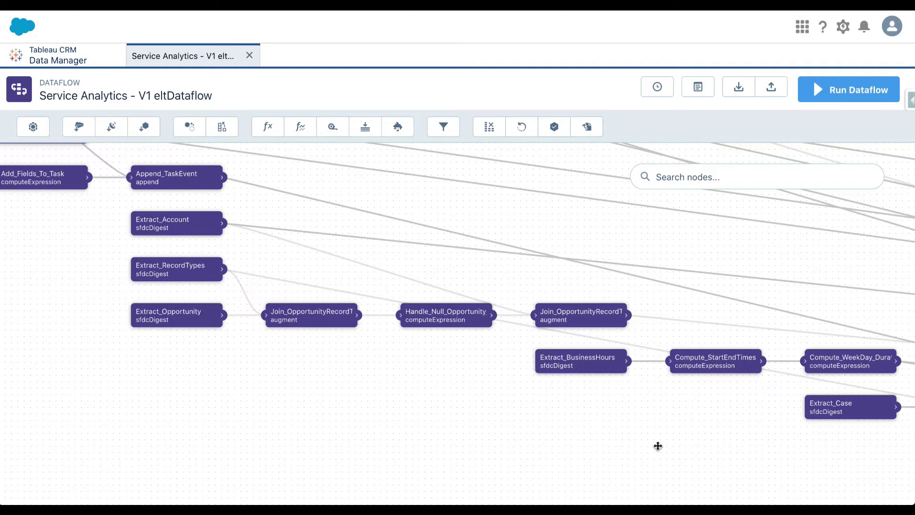
Review the Register_Opportunity sfdcRegister node's source node, alias, name, sharing source and security predicate, and close it without saving
drag(658, 443, 360, 428)
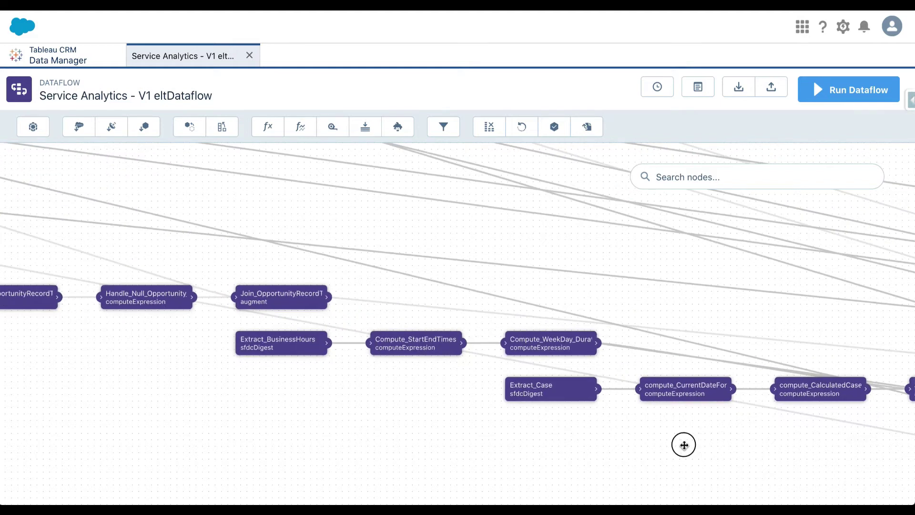
drag(685, 443, 266, 414)
drag(671, 412, 240, 395)
drag(624, 386, 227, 378)
drag(717, 421, 339, 402)
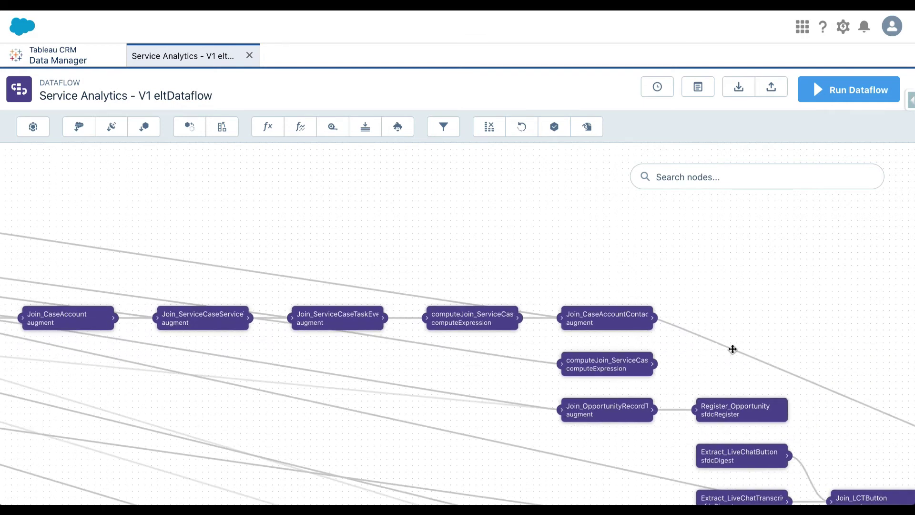
drag(768, 339, 596, 240)
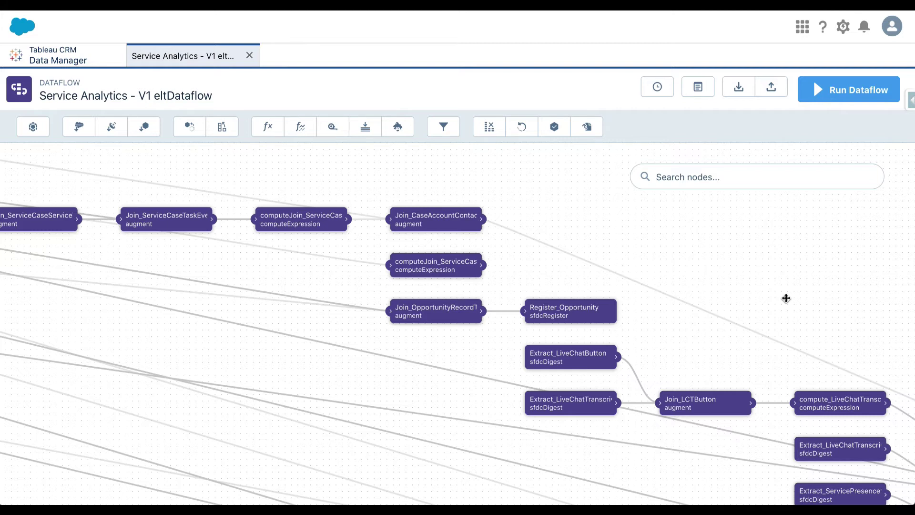
click(574, 315)
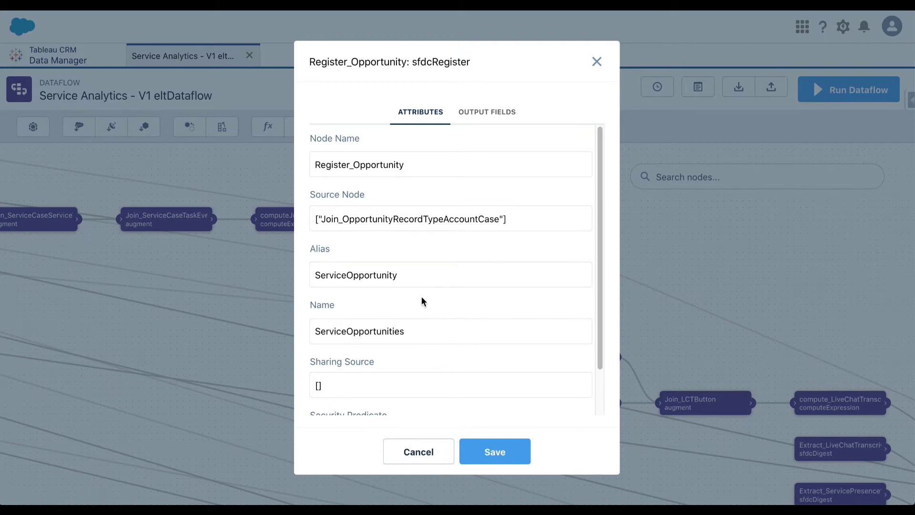
drag(432, 166, 237, 168)
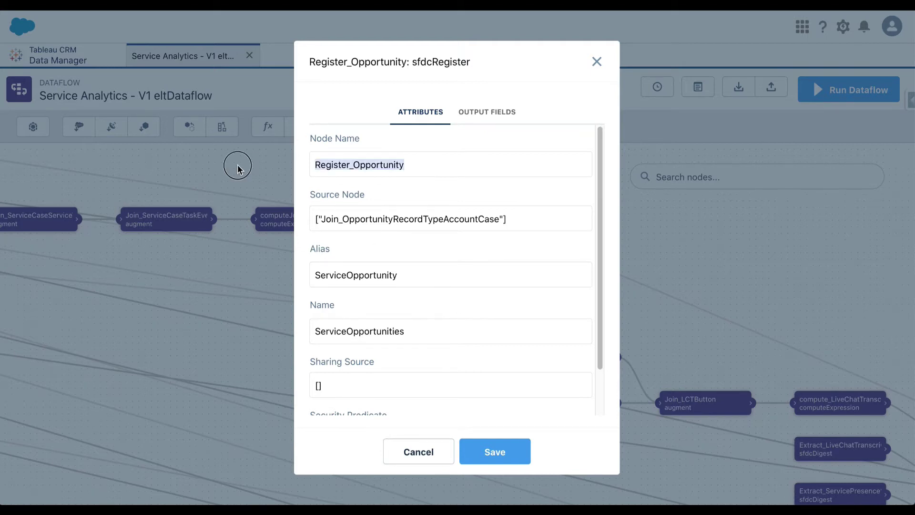
scroll(470, 284, down, 2)
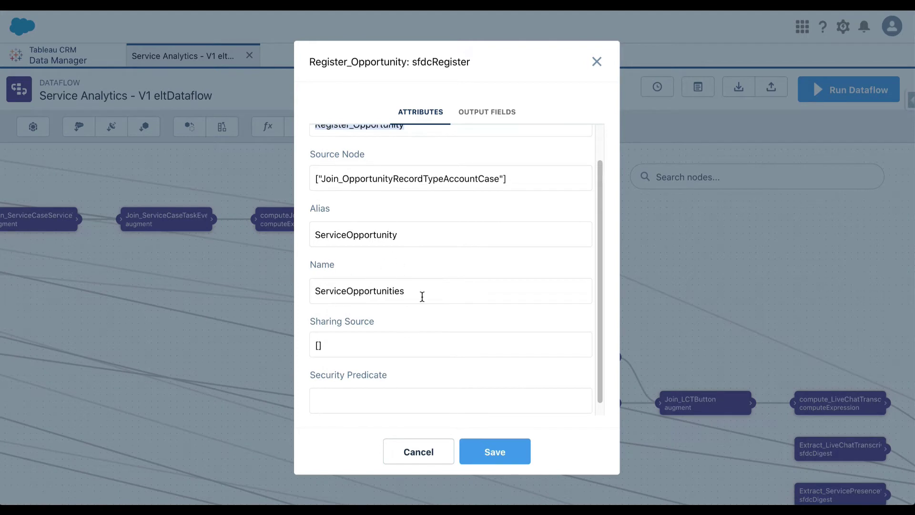
scroll(422, 296, down, 1)
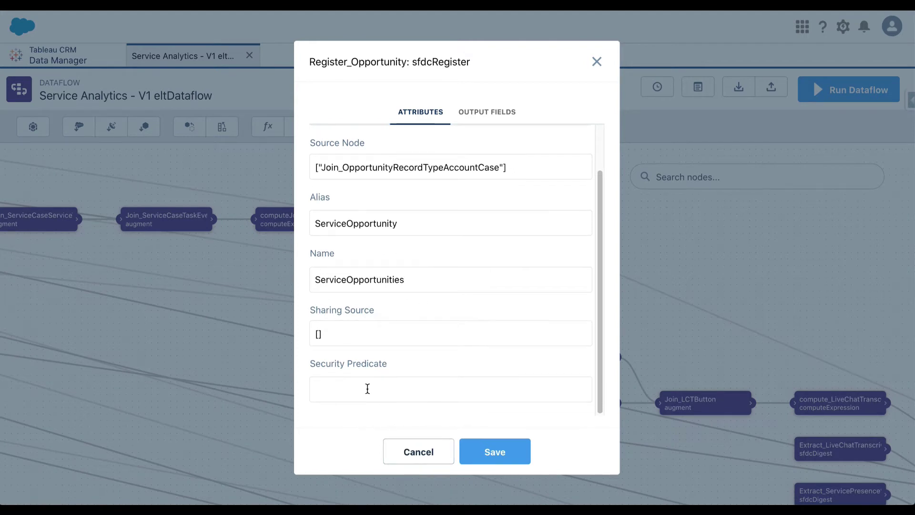
click(417, 453)
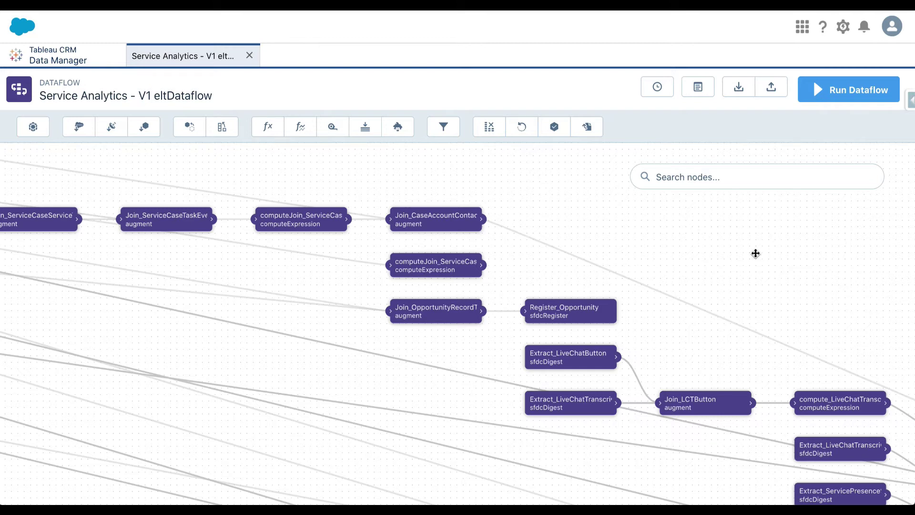
Browse the dataflow's node list, filter it by "Register" to review the register nodes, and close the list
click(735, 175)
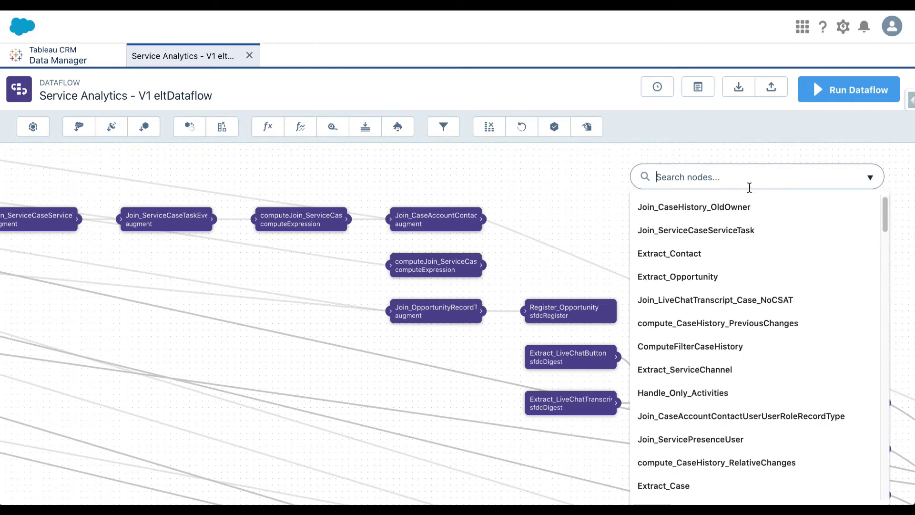
scroll(728, 349, down, 4)
scroll(730, 352, down, 6)
scroll(732, 353, down, 4)
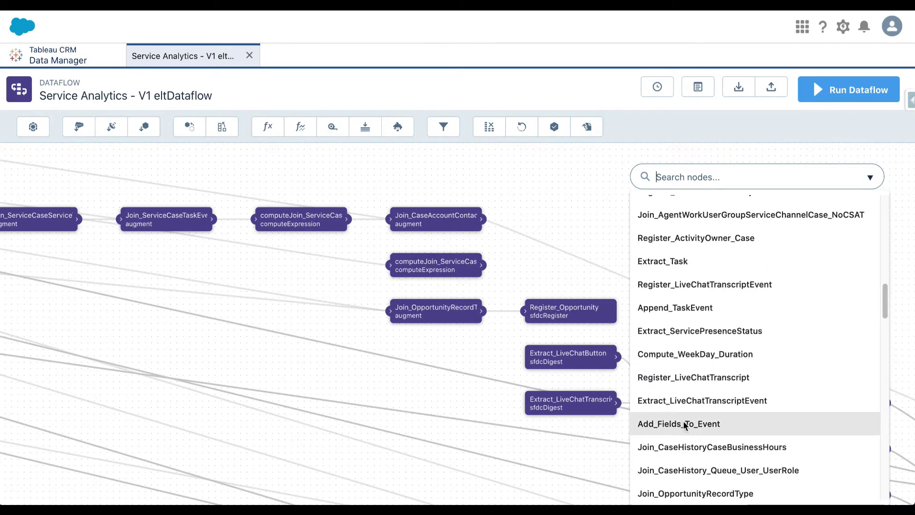
scroll(693, 447, down, 4)
scroll(691, 470, down, 4)
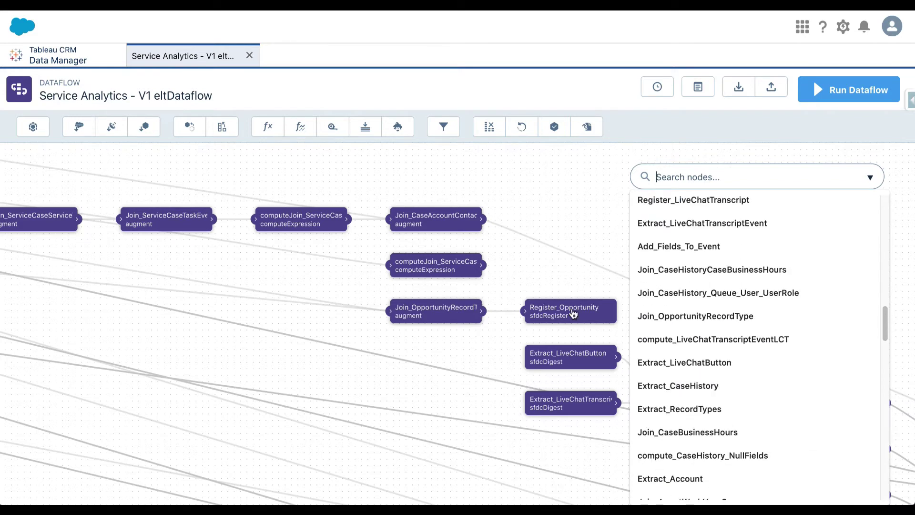
click(709, 176)
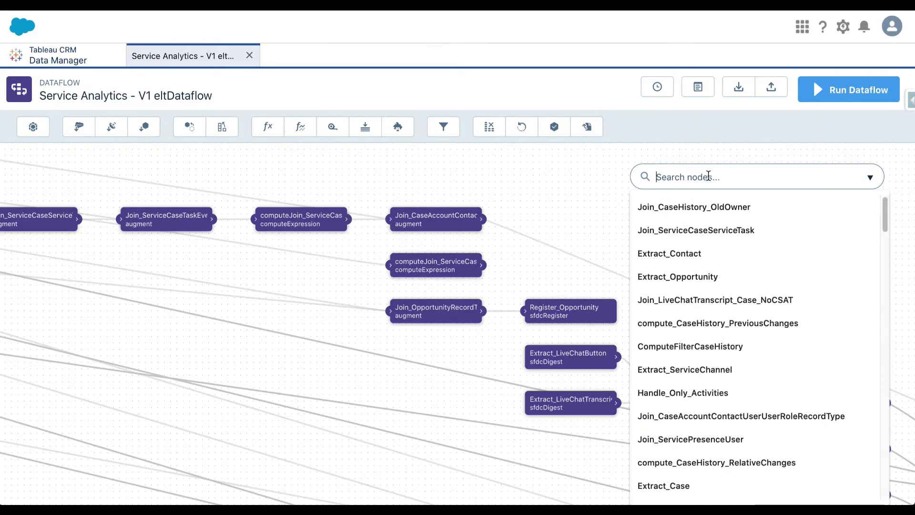
text(Register)
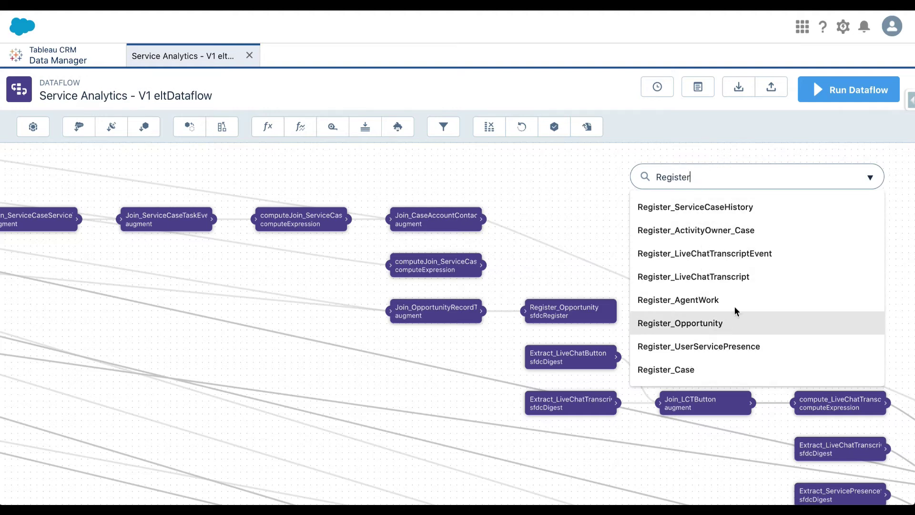
click(588, 208)
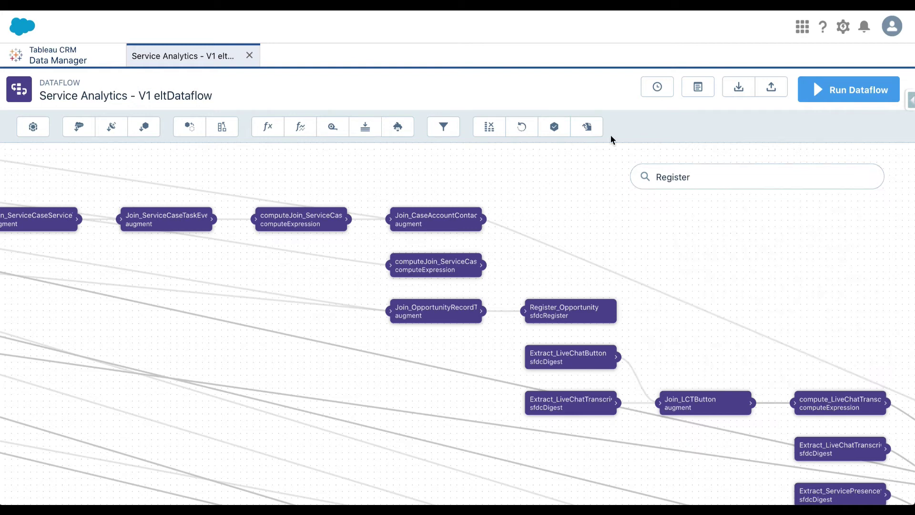
drag(541, 184, 821, 219)
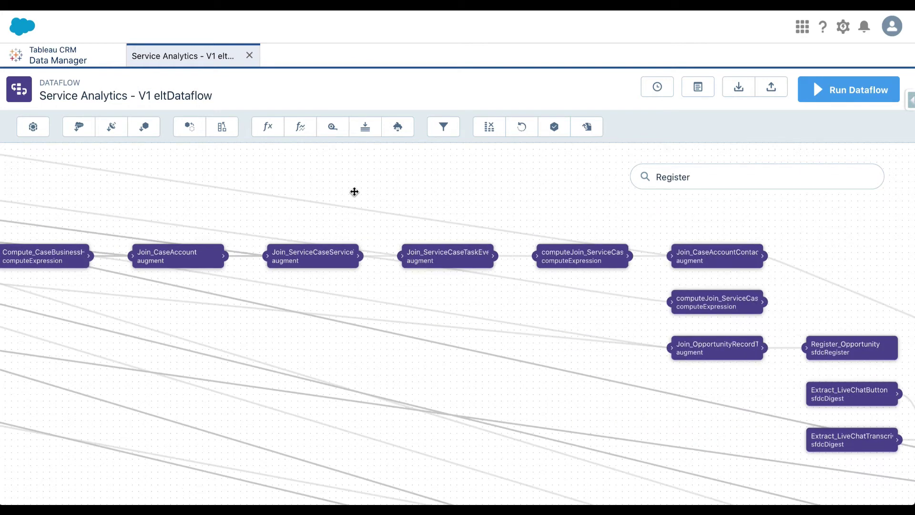
scroll(353, 193, down, 1)
drag(300, 199, 672, 220)
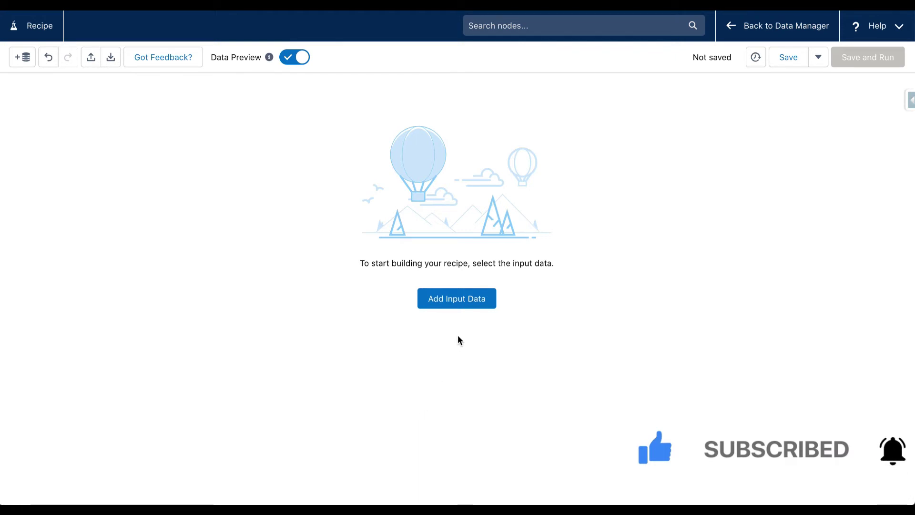
Search the recipe's input data for "Opport" and select the Opportunities dataset from Sales Analytics App v1
click(460, 298)
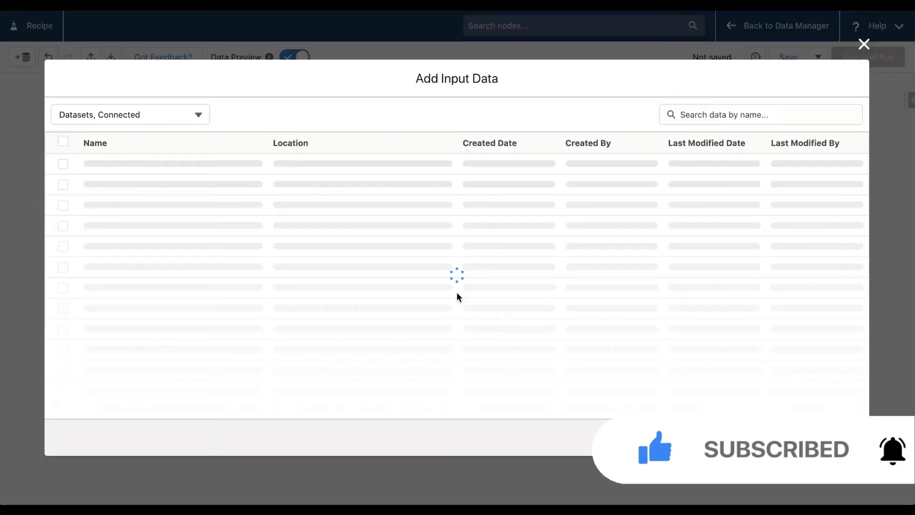
click(765, 120)
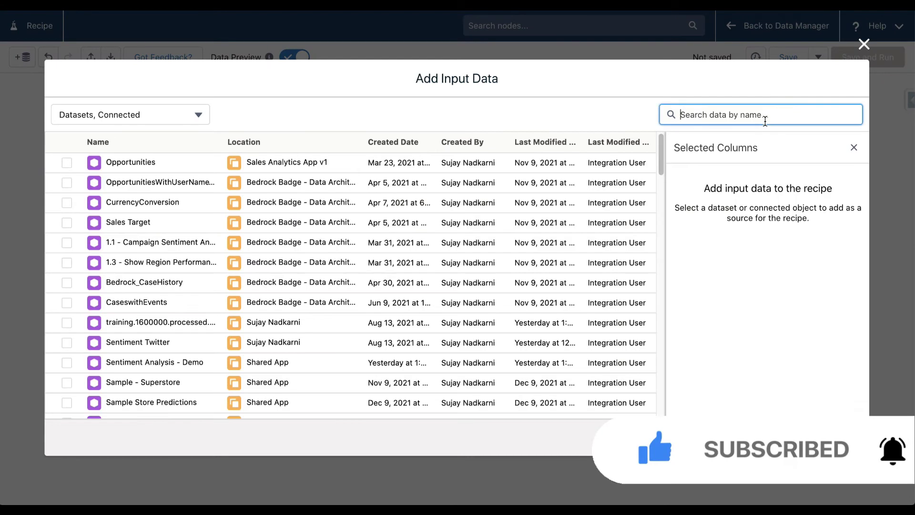
text(Opport)
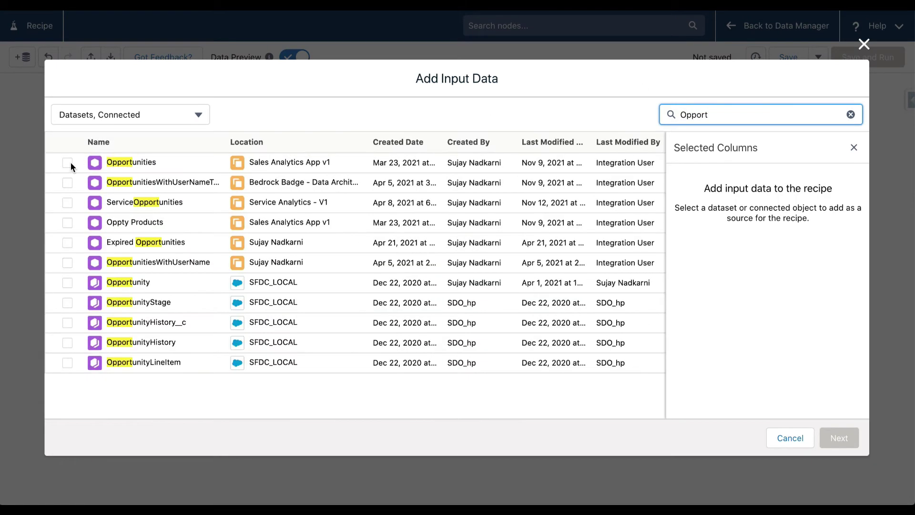
click(68, 164)
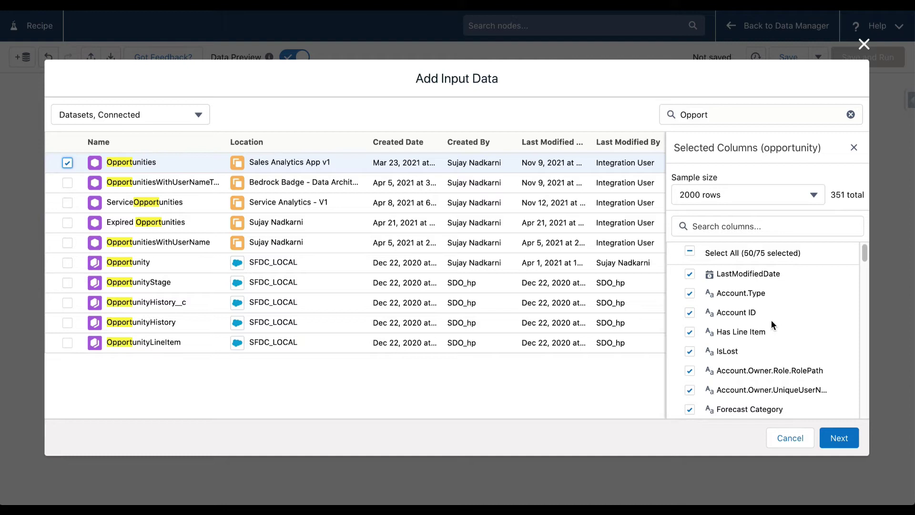
Look through the Opportunities columns, keep the default column selection, and add the dataset to the recipe as an input node
scroll(796, 330, down, 3)
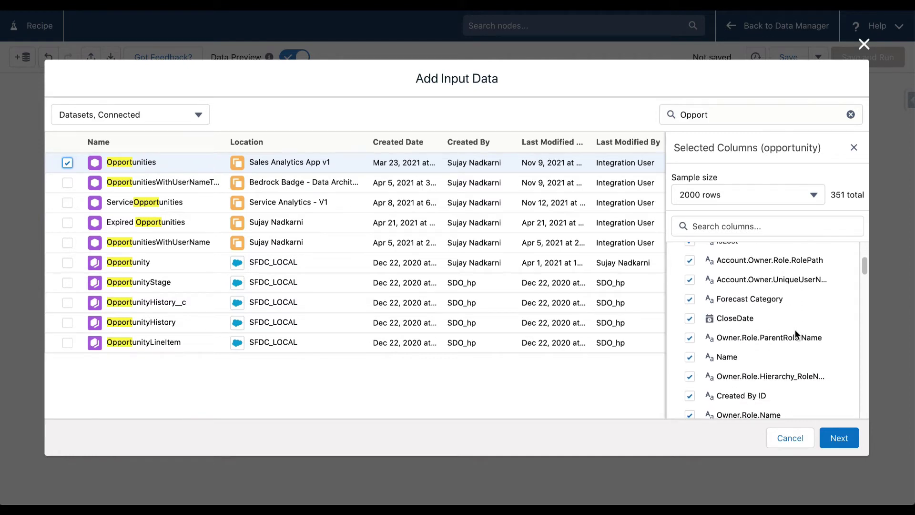
scroll(795, 334, down, 6)
scroll(772, 377, down, 10)
scroll(772, 376, down, 3)
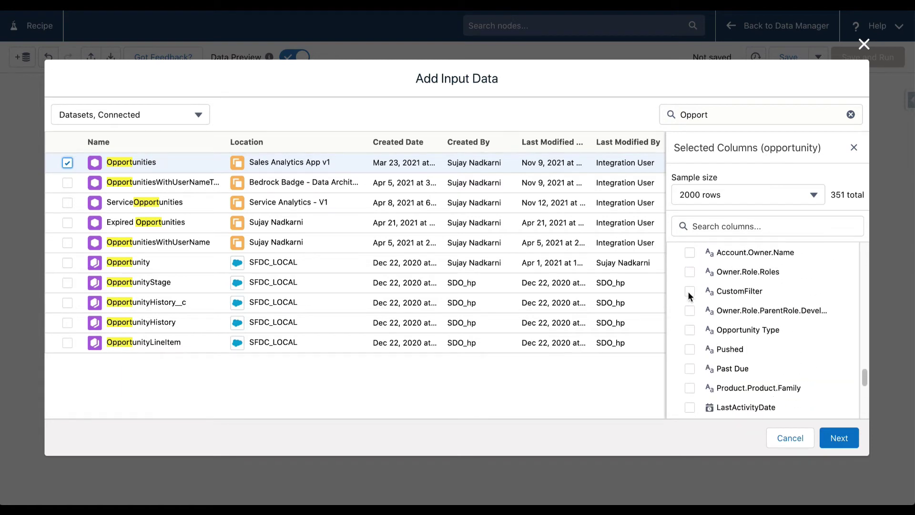
click(689, 292)
click(689, 292)
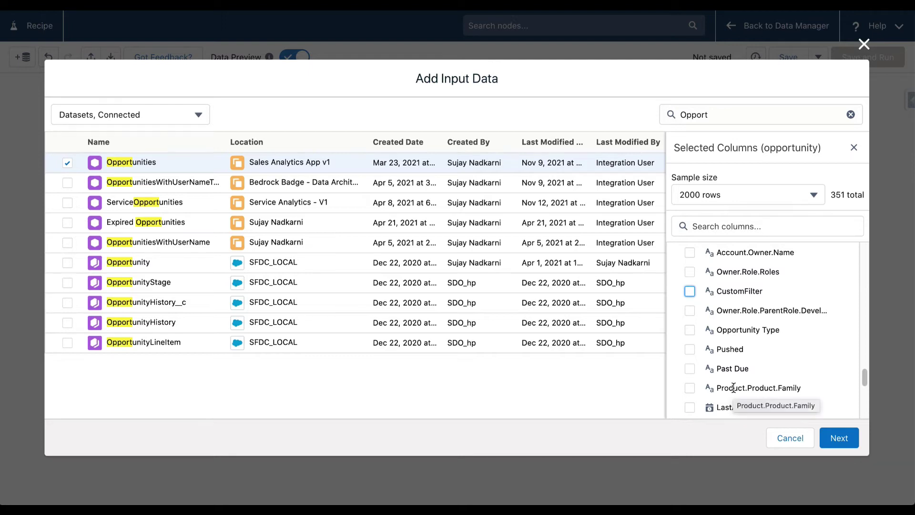
click(842, 443)
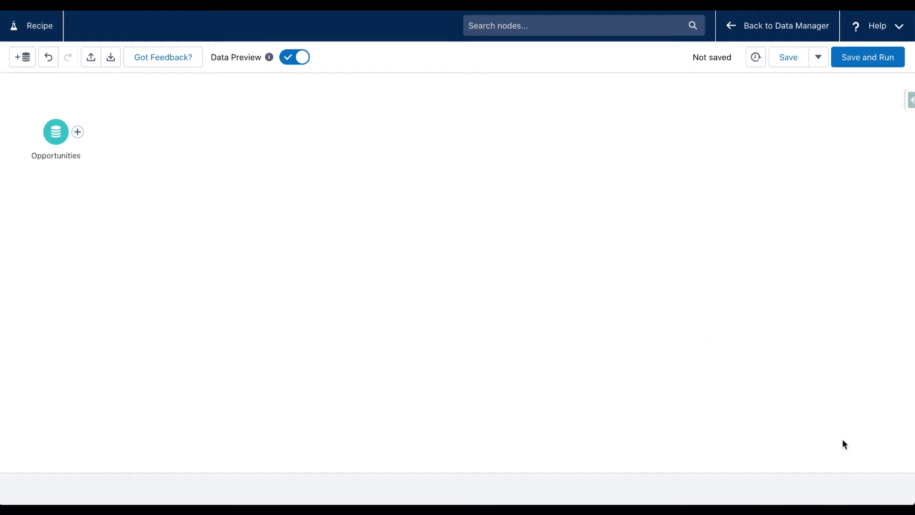
Examine the editable name and description of the Opportunities input node, and cancel without changing them
click(64, 134)
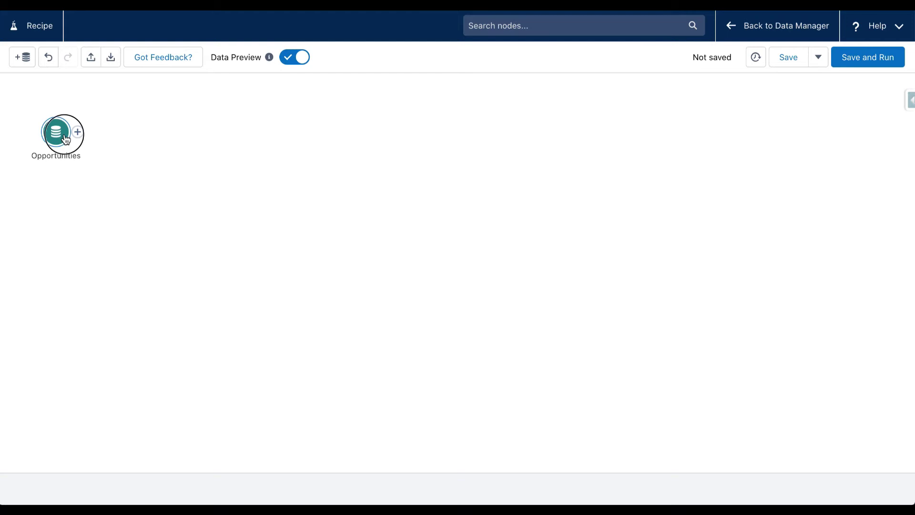
click(70, 109)
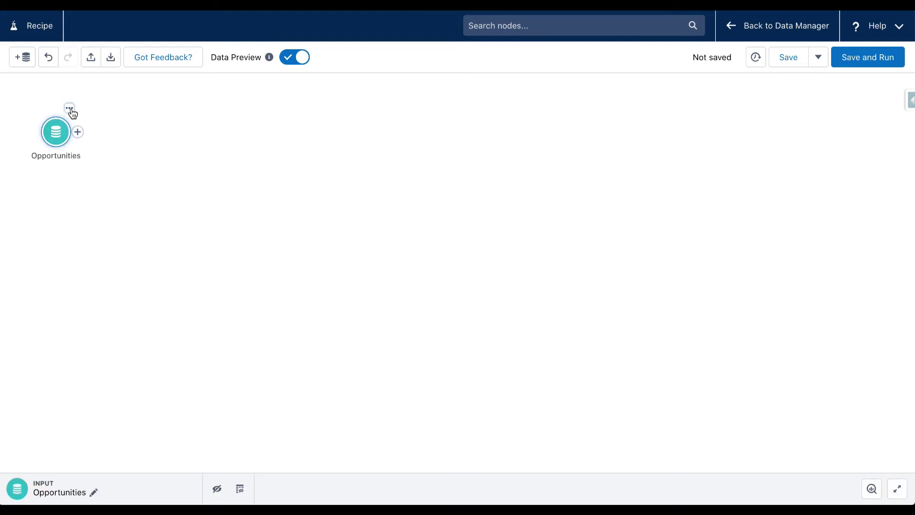
click(71, 109)
click(90, 123)
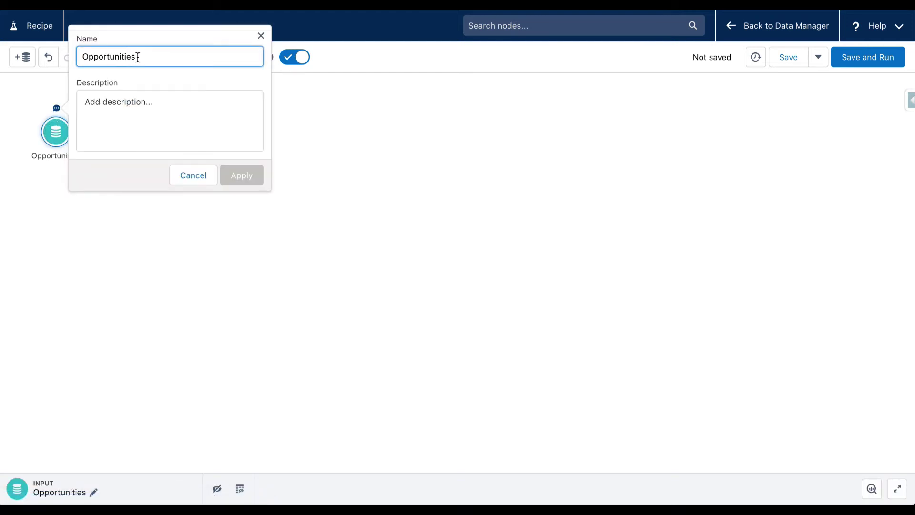
click(121, 101)
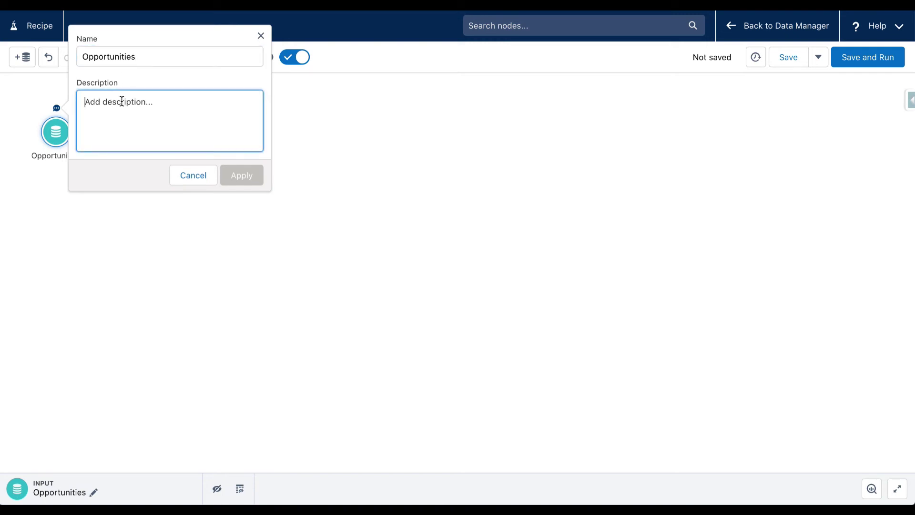
click(185, 177)
Expand the Opportunities input node's details to full view and look at its columns and its data preview
click(55, 134)
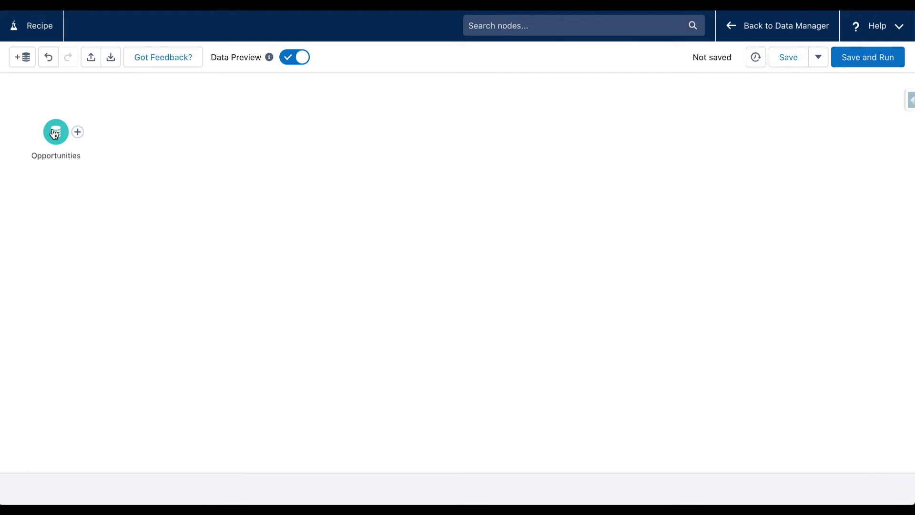
click(62, 135)
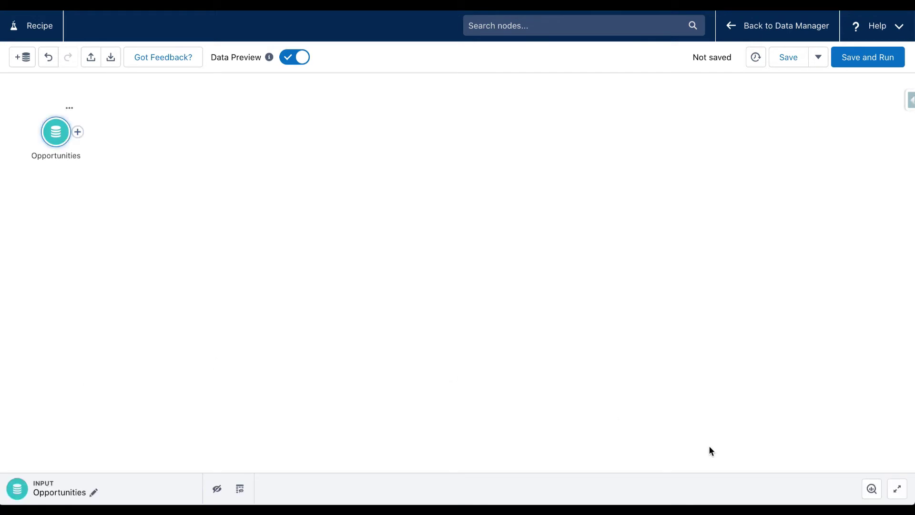
click(901, 492)
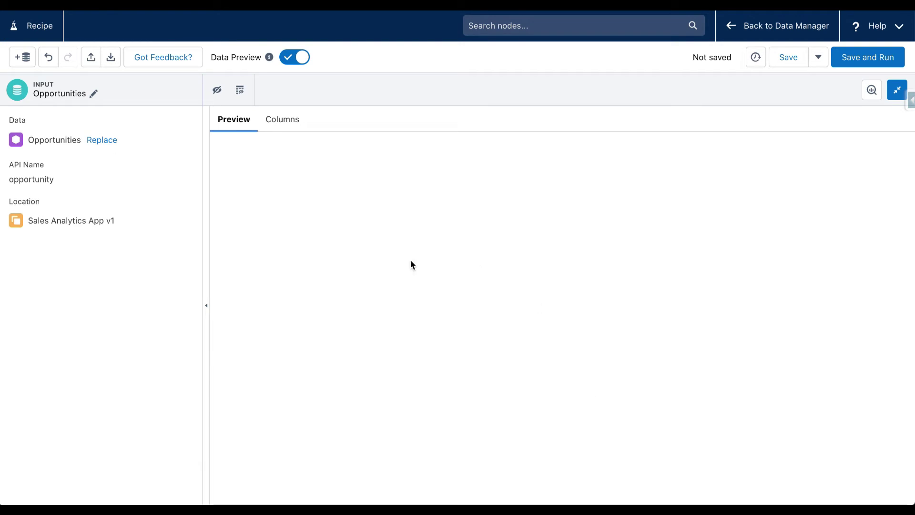
click(154, 275)
click(281, 127)
click(245, 126)
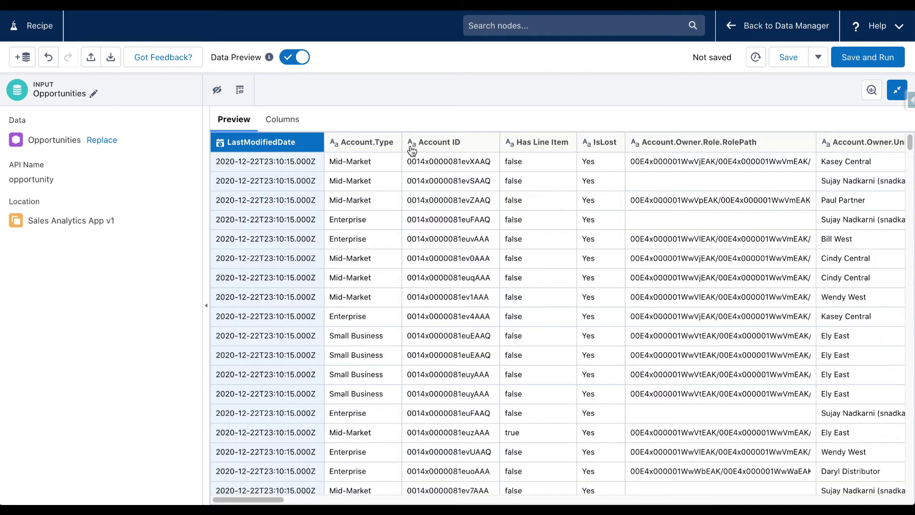
Examine the column profiles of IsLost and Name in the Opportunities data preview
click(604, 142)
click(873, 90)
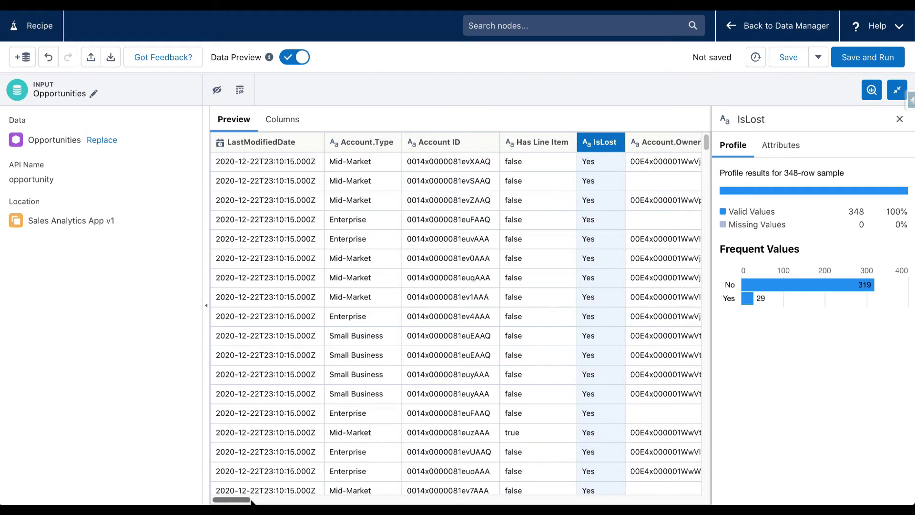
drag(247, 500, 315, 500)
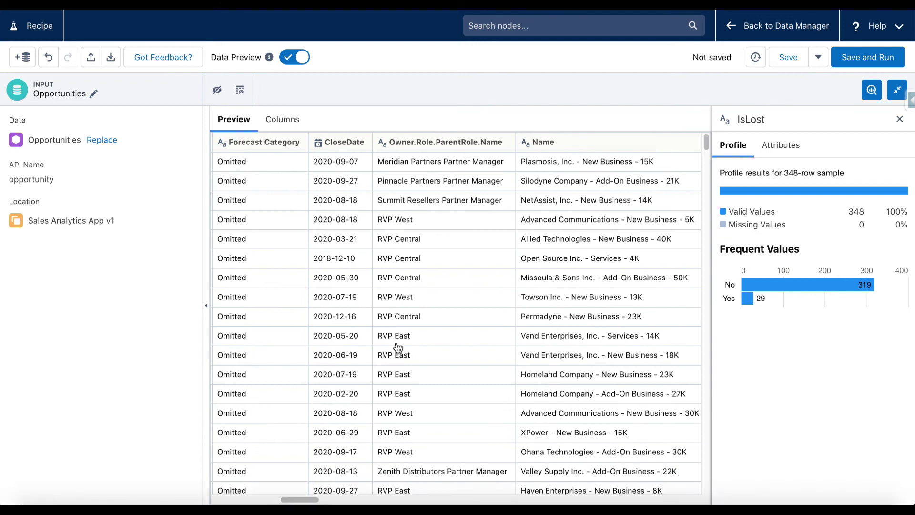
click(581, 146)
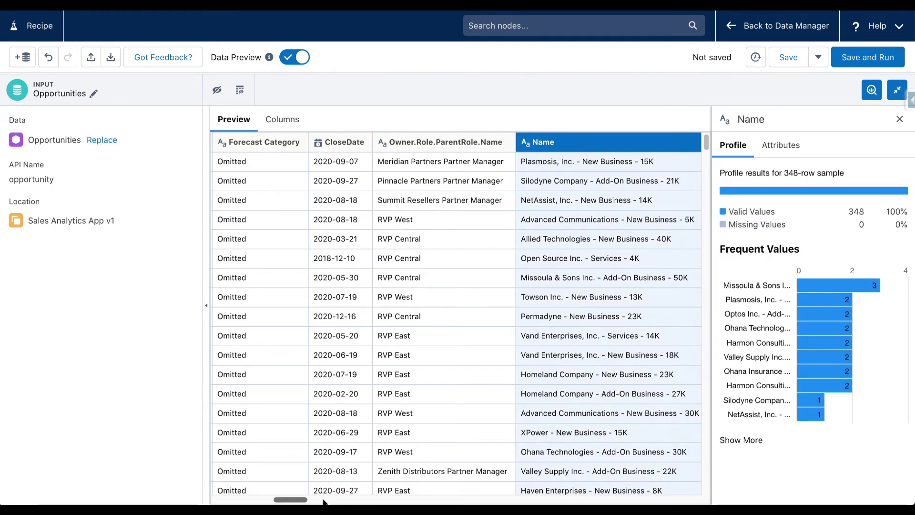
Return the Opportunities details to the split view and add a Transform node after the Opportunities input
drag(301, 499, 340, 500)
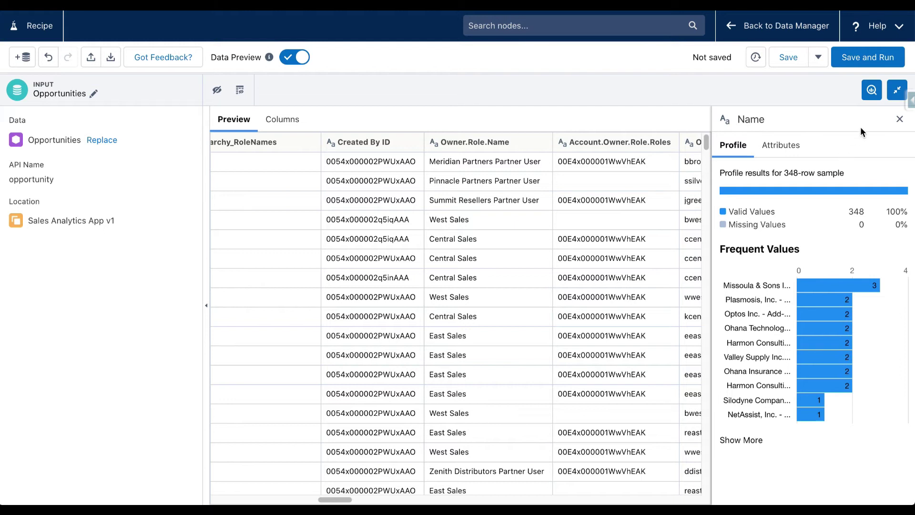
click(898, 92)
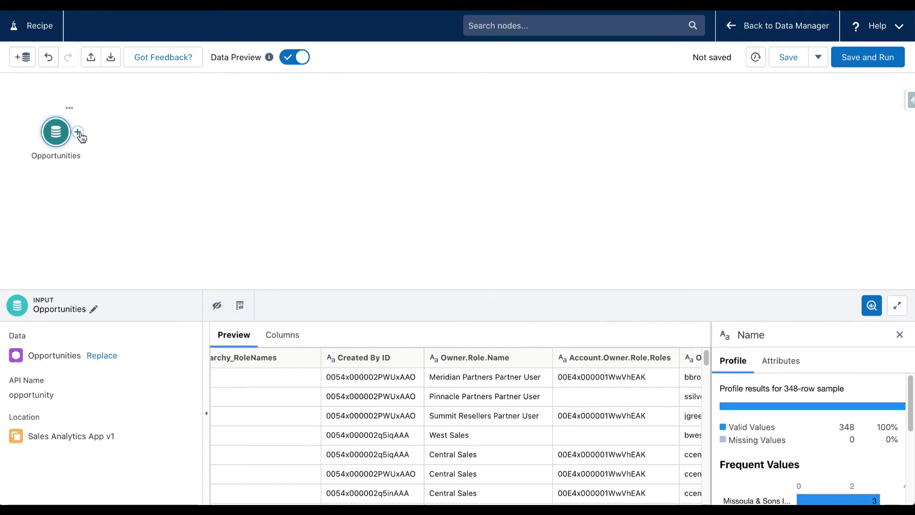
click(78, 128)
click(78, 100)
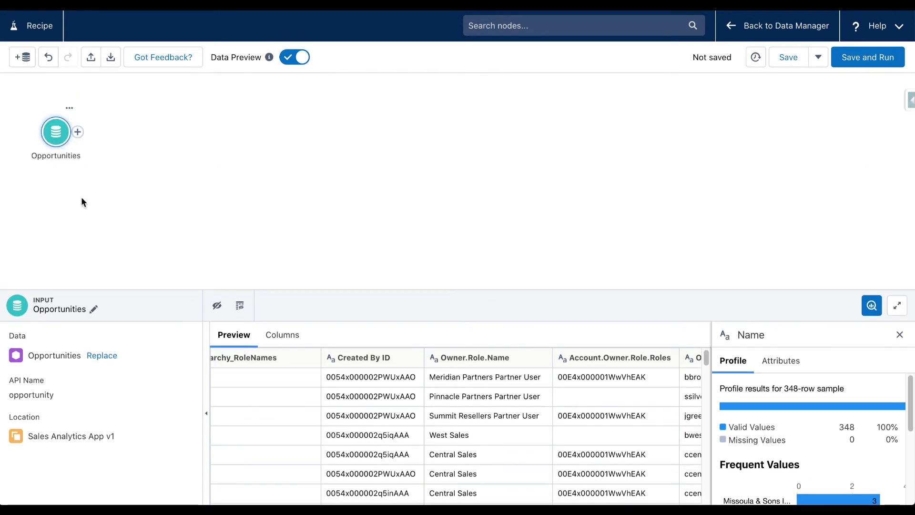
click(77, 133)
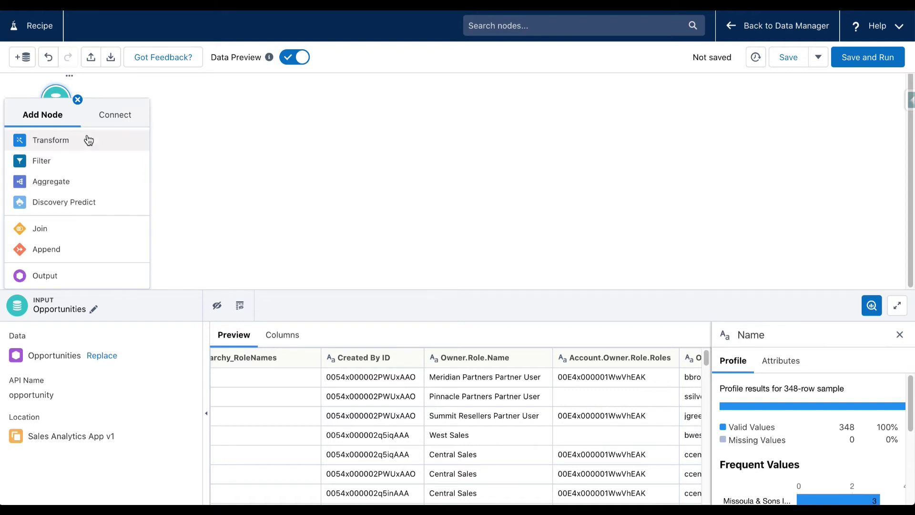
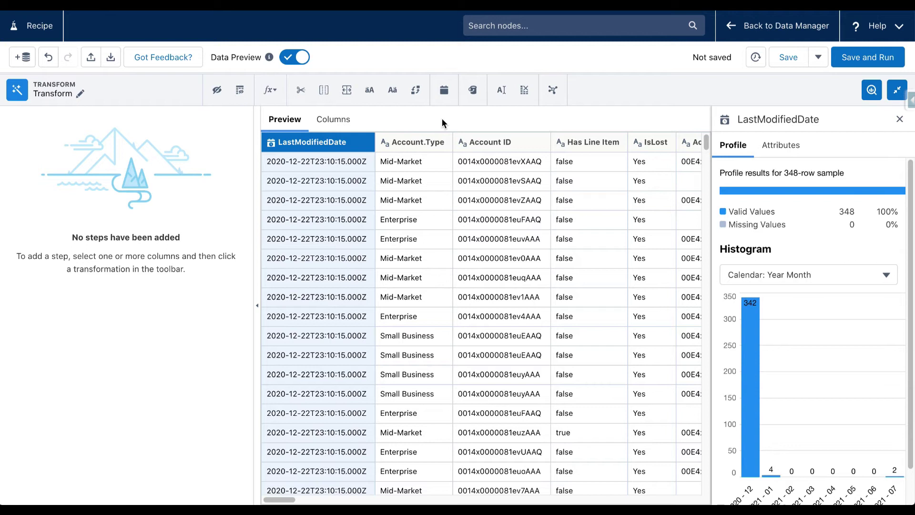
Examine the transformations available for the Name column in the Transform node, and return to the split view
drag(290, 500, 359, 499)
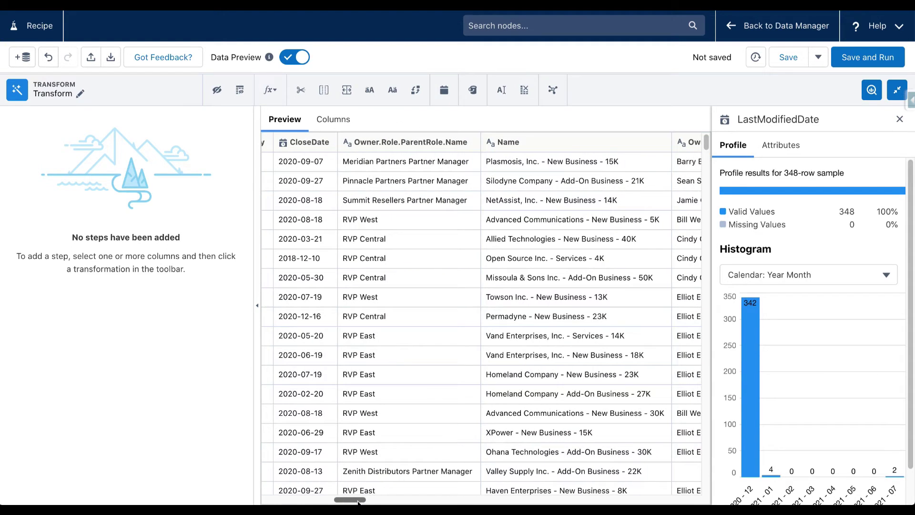
click(523, 145)
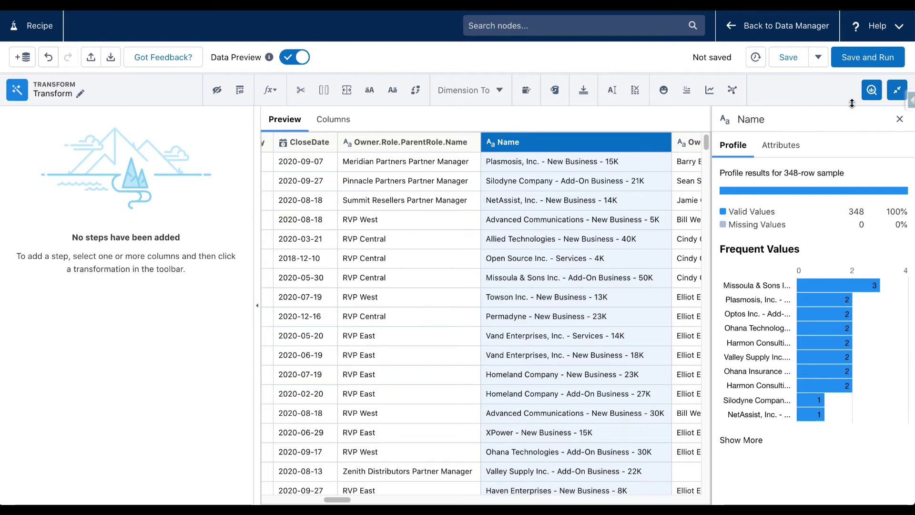
click(896, 89)
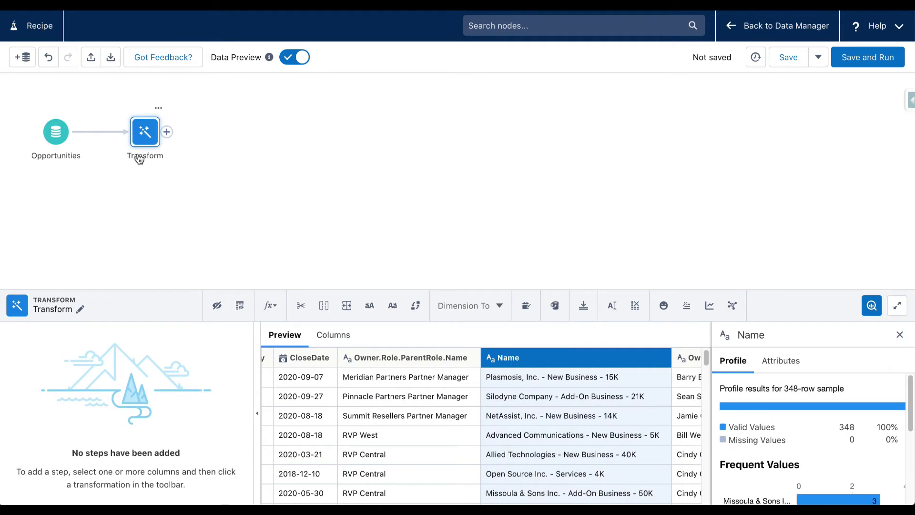
Try out a Filter node after the Transform with CreatedDate as the filter column, look through its operators, and cancel the node
click(166, 132)
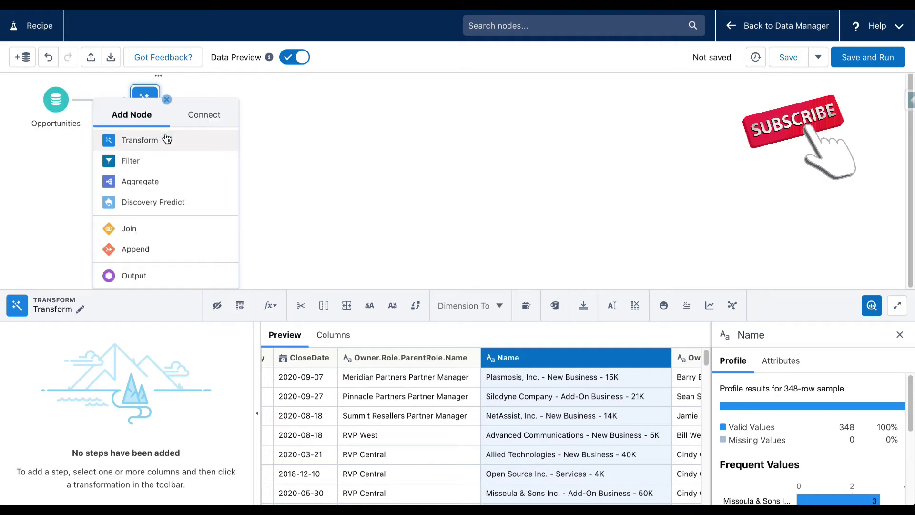
click(132, 161)
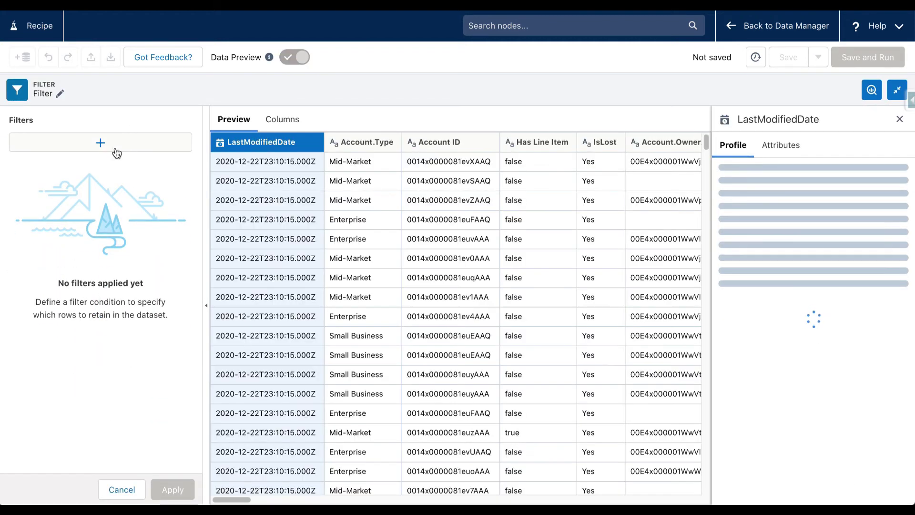
click(117, 147)
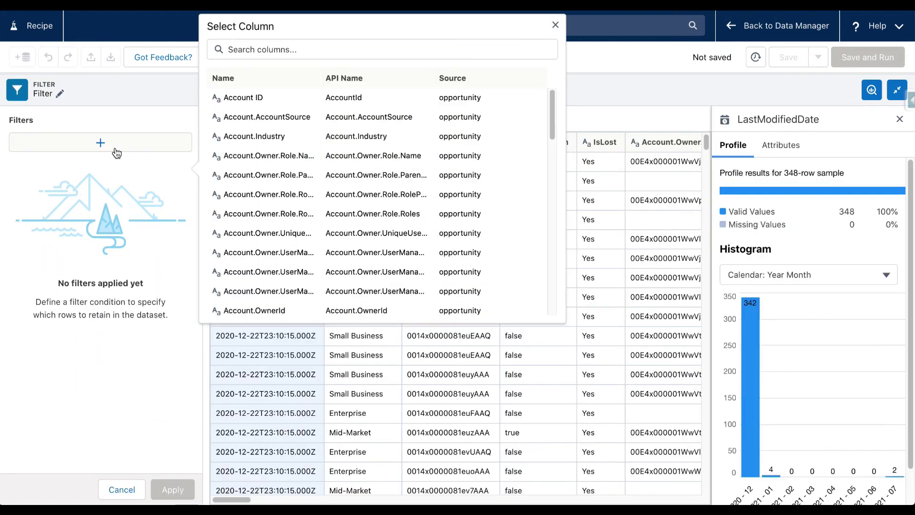
click(288, 48)
text(create)
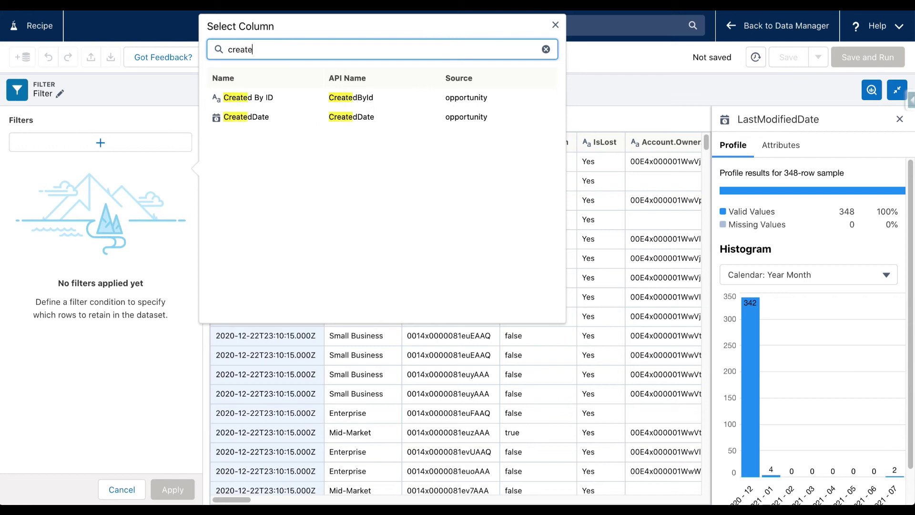
click(267, 122)
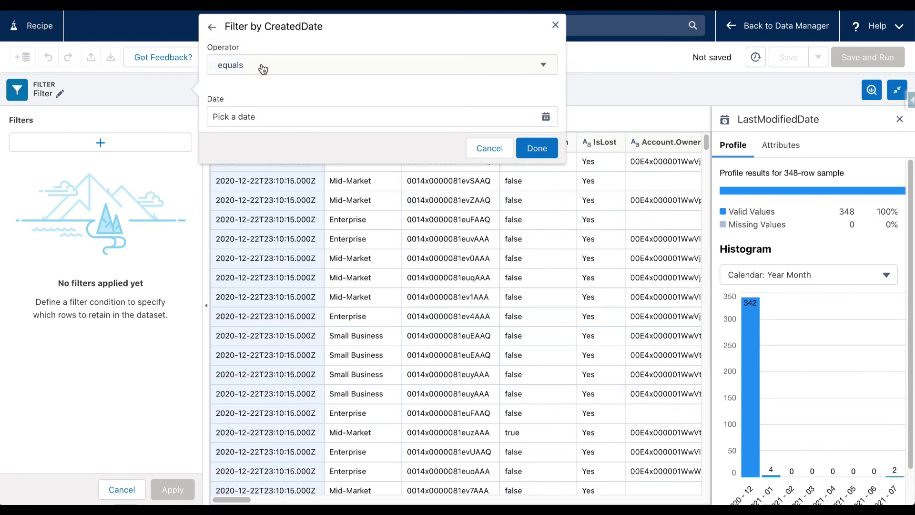
click(228, 66)
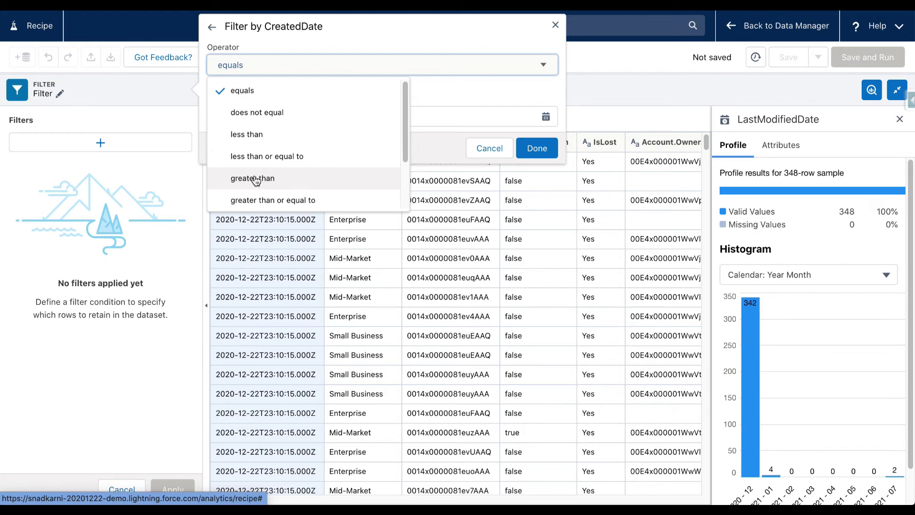
click(487, 149)
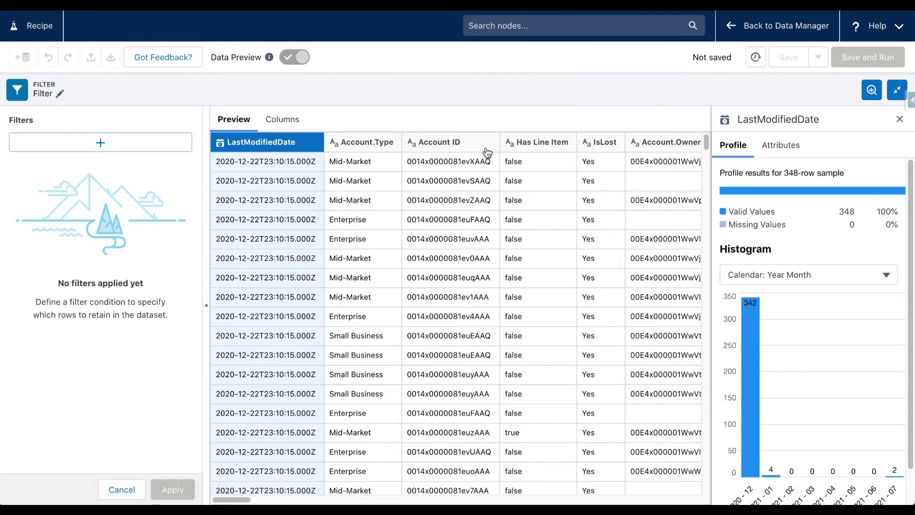
click(124, 491)
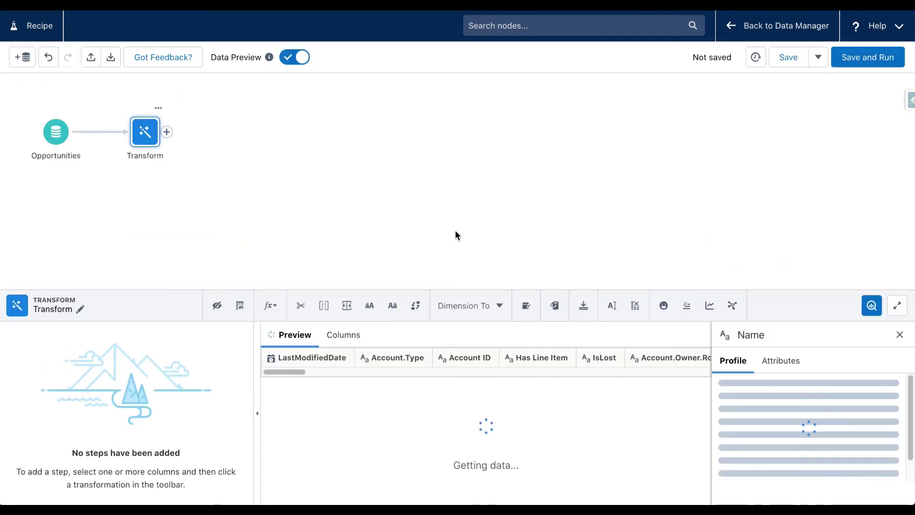
Review the node types that can be added after the Transform, and look at the Opportunities input's details
click(167, 132)
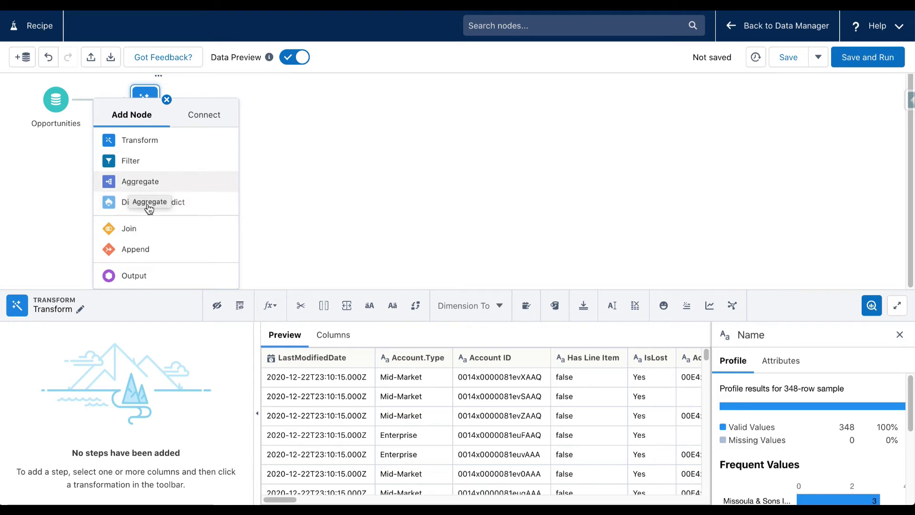
key(Escape)
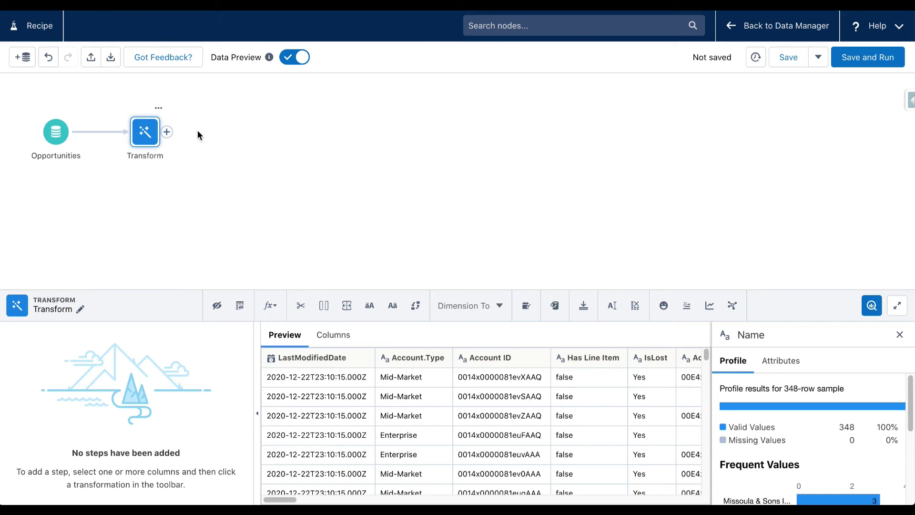
click(168, 132)
key(Escape)
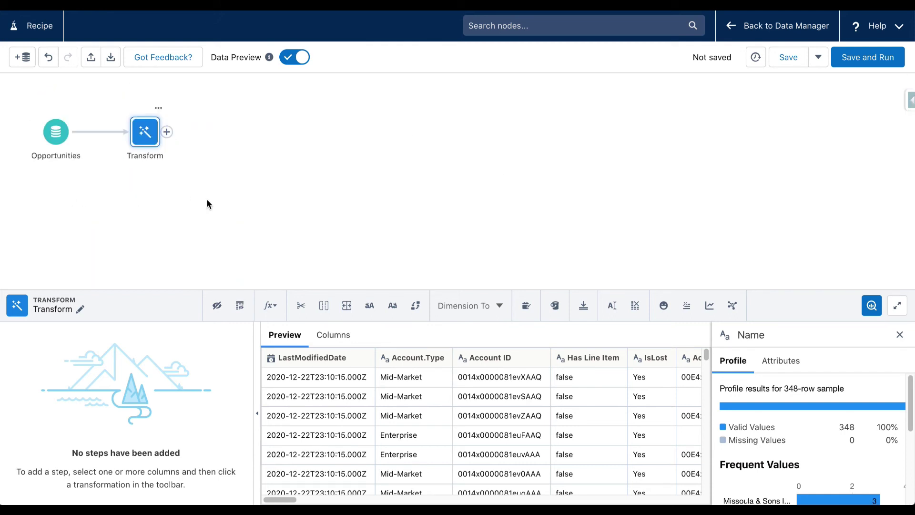
click(167, 132)
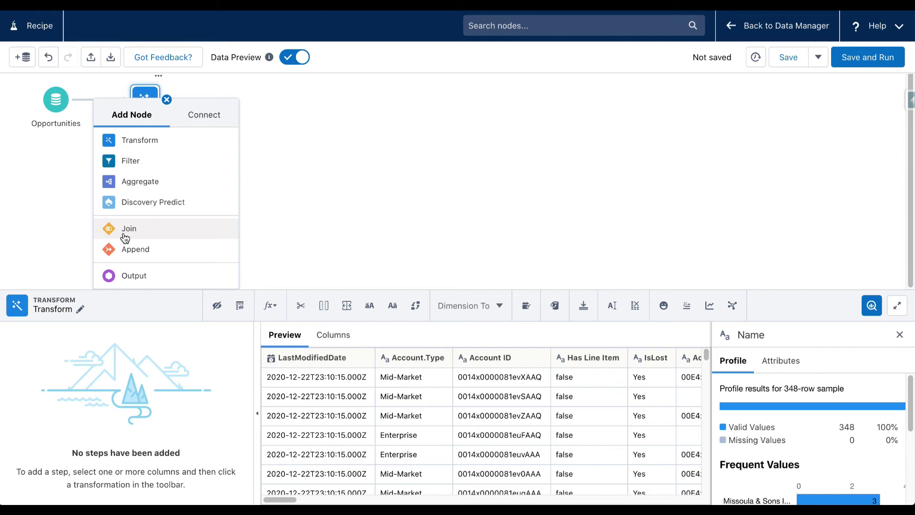
click(348, 141)
click(365, 140)
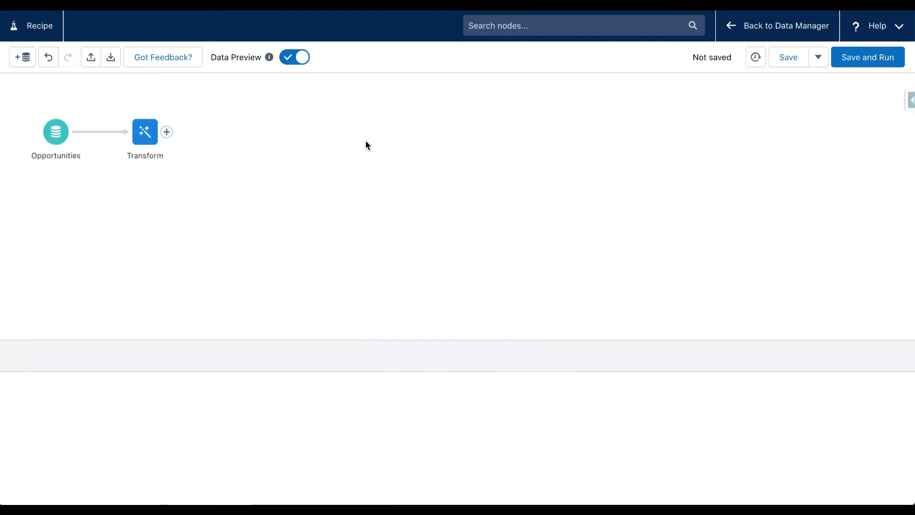
click(56, 138)
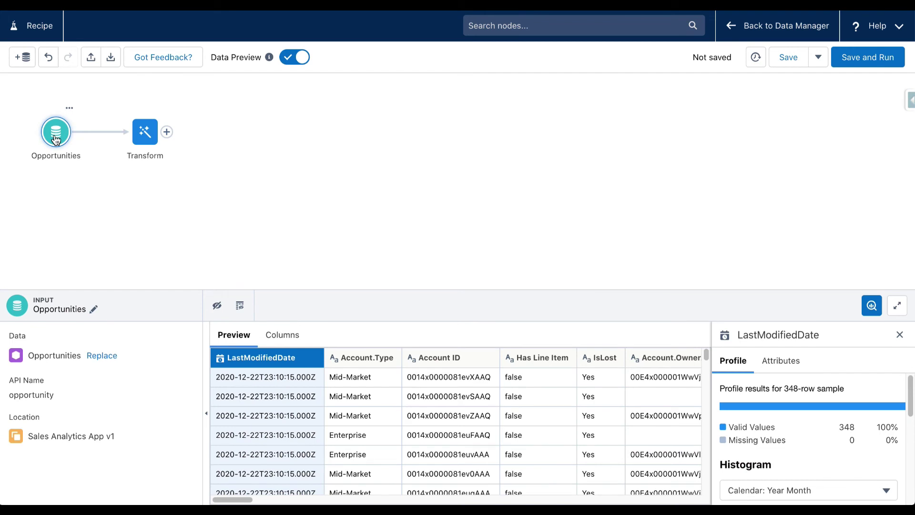
click(258, 182)
Add the first User dataset from Einstein Forecasting as a second input, keeping all its columns selected
click(24, 59)
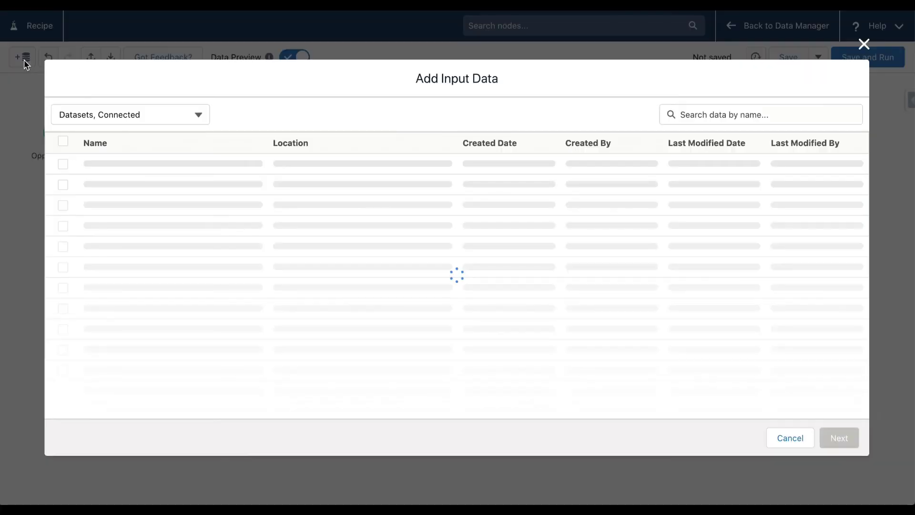
click(728, 121)
text(User)
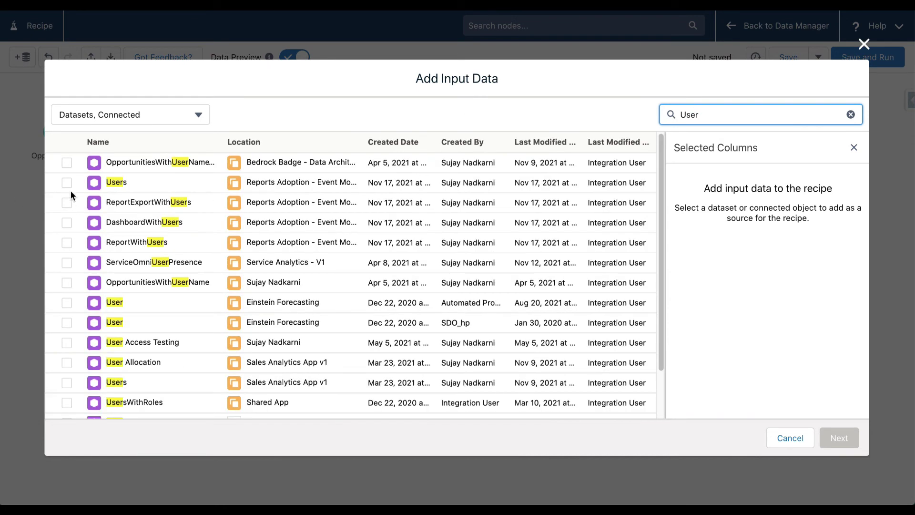
click(67, 305)
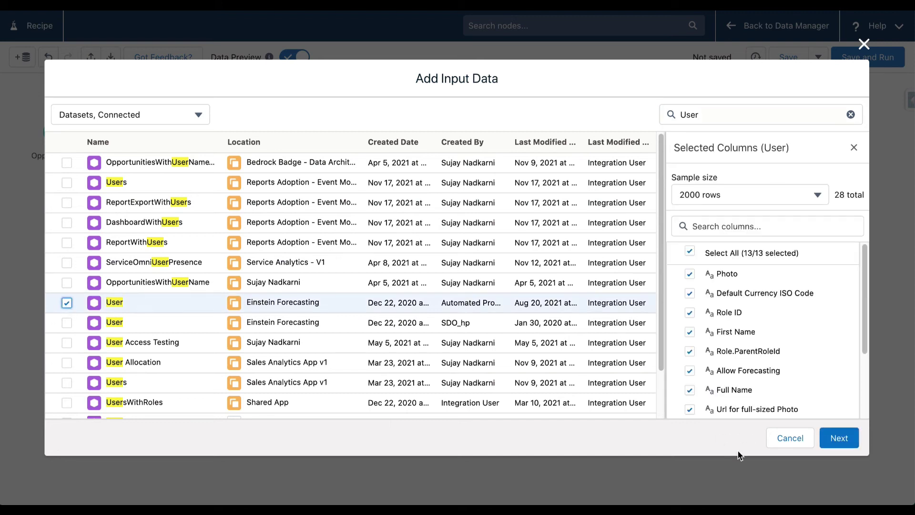
scroll(810, 365, down, 3)
click(838, 438)
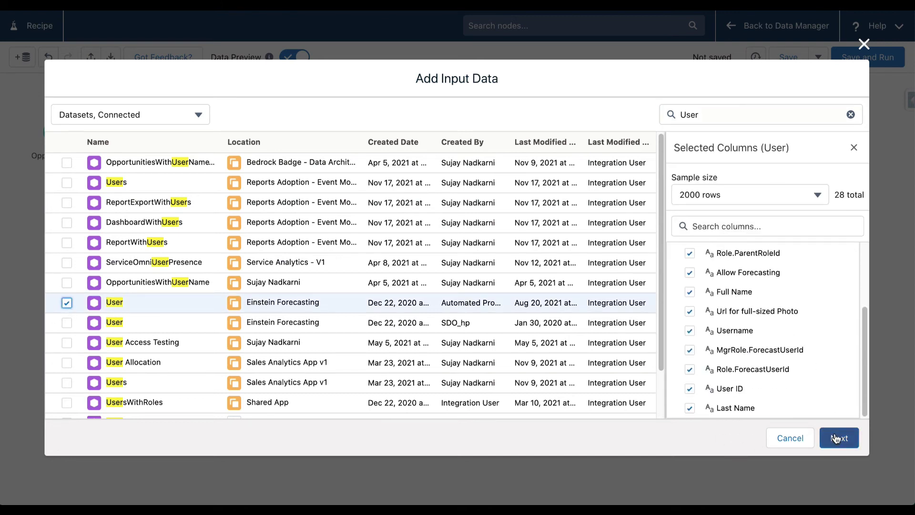
Try a Lookup join of the Transform and User nodes with Owner.Username matched to Username, and cancel it
click(78, 222)
drag(78, 223, 152, 137)
click(121, 197)
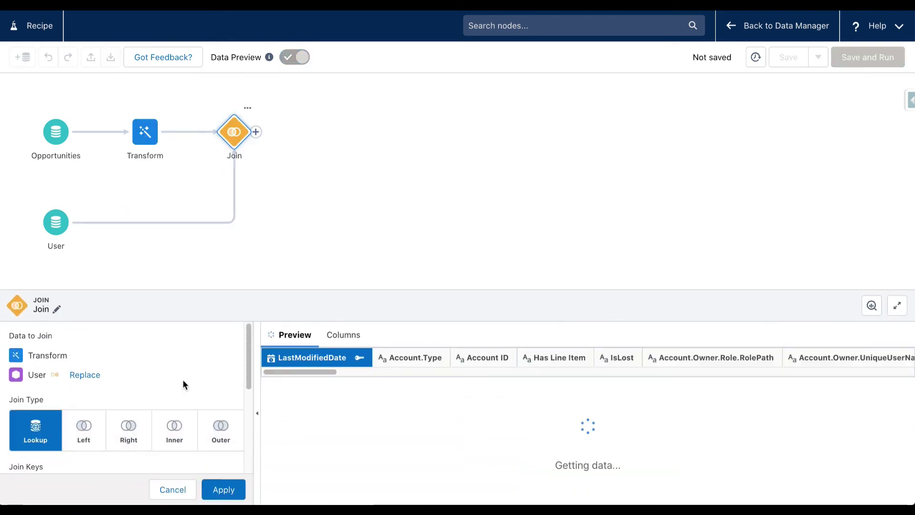
scroll(183, 384, down, 3)
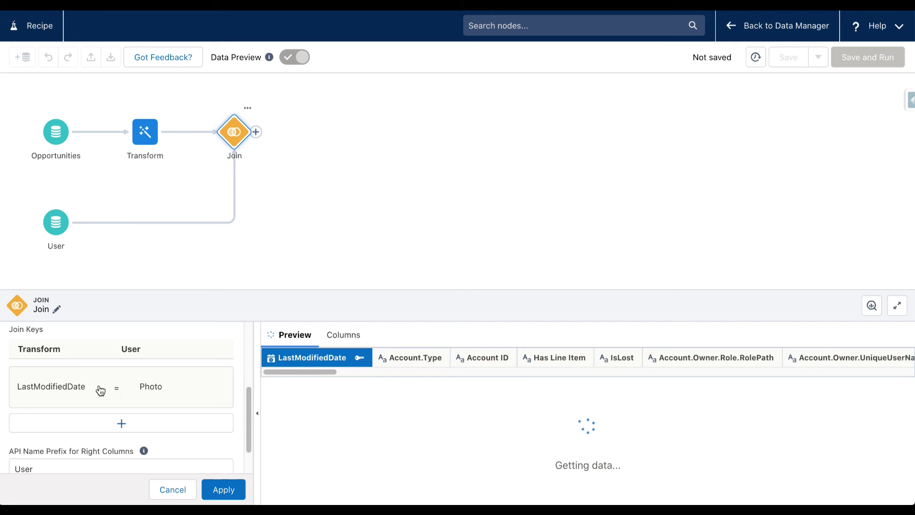
scroll(114, 398, down, 2)
scroll(117, 388, up, 2)
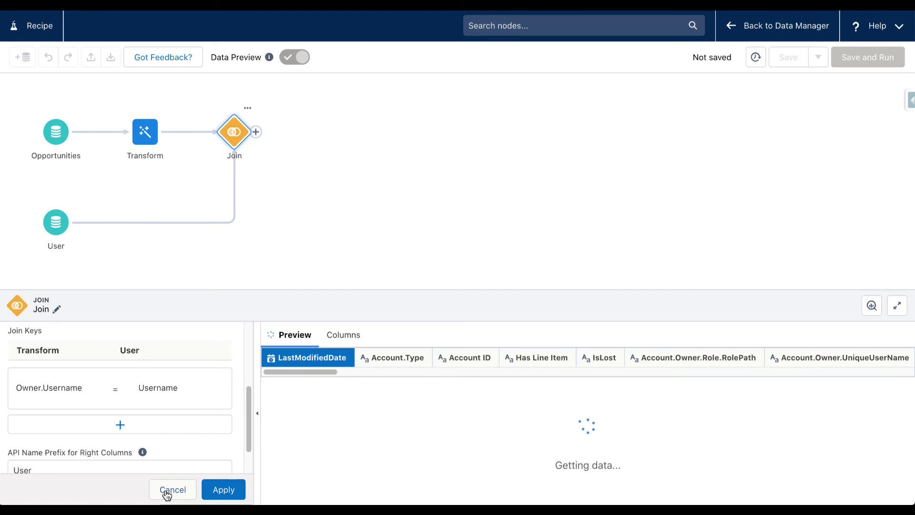
click(167, 494)
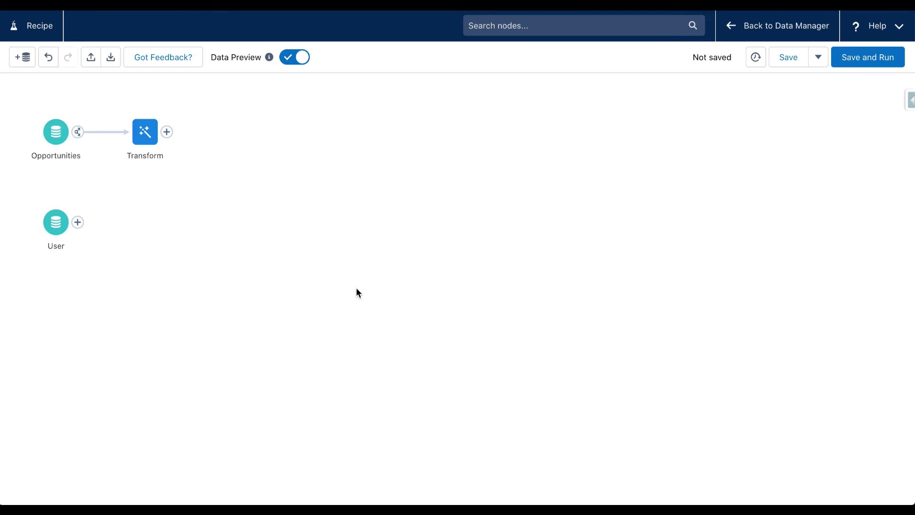
Open the details of the Opportunities input node
click(56, 132)
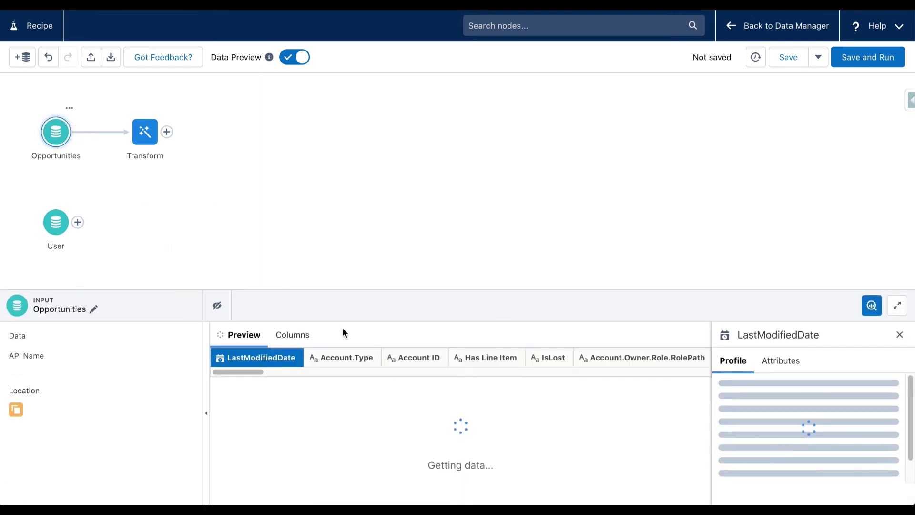